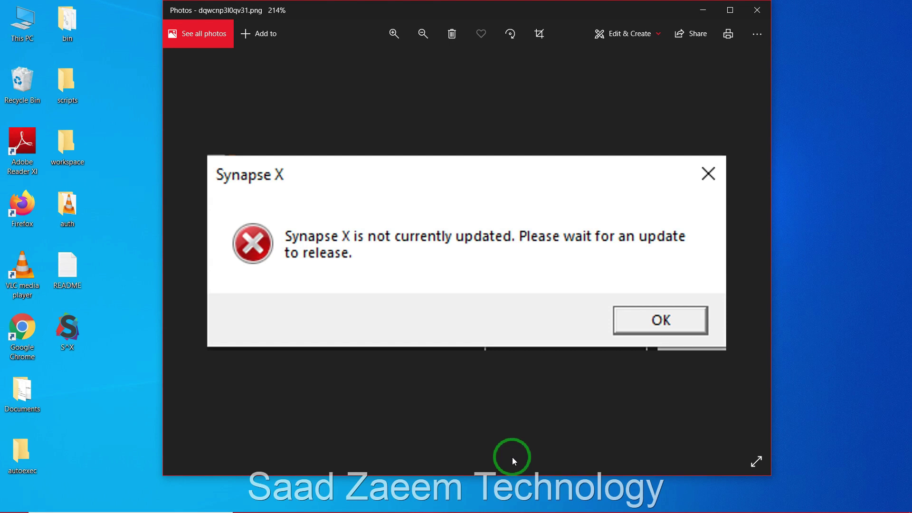
Close the Photos window showing the Synapse X 'not currently updated' error image.
key("alt+F4")
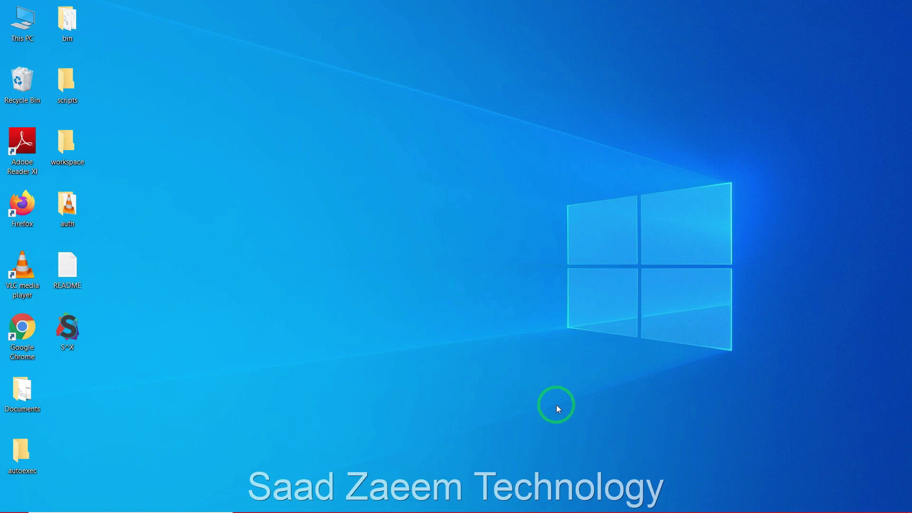
Open the Windows Settings Apps & features page.
key("super")
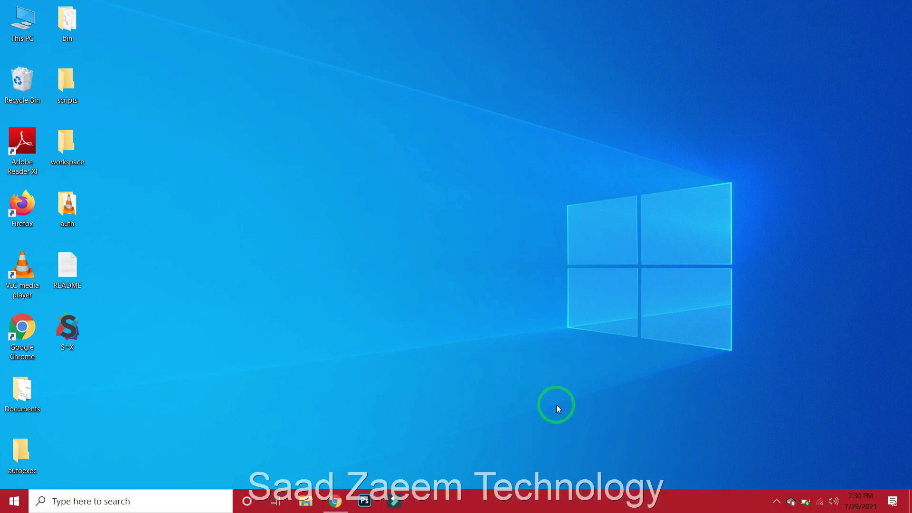
type("set")
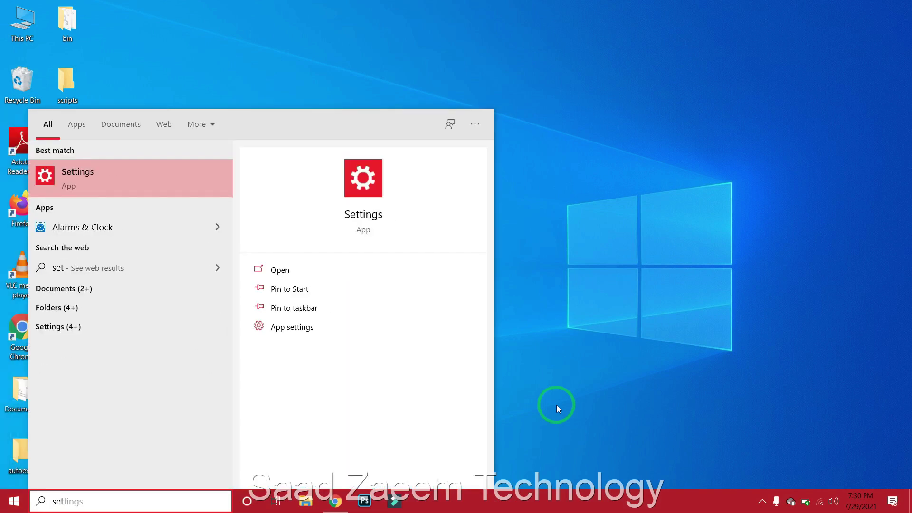
key("Return")
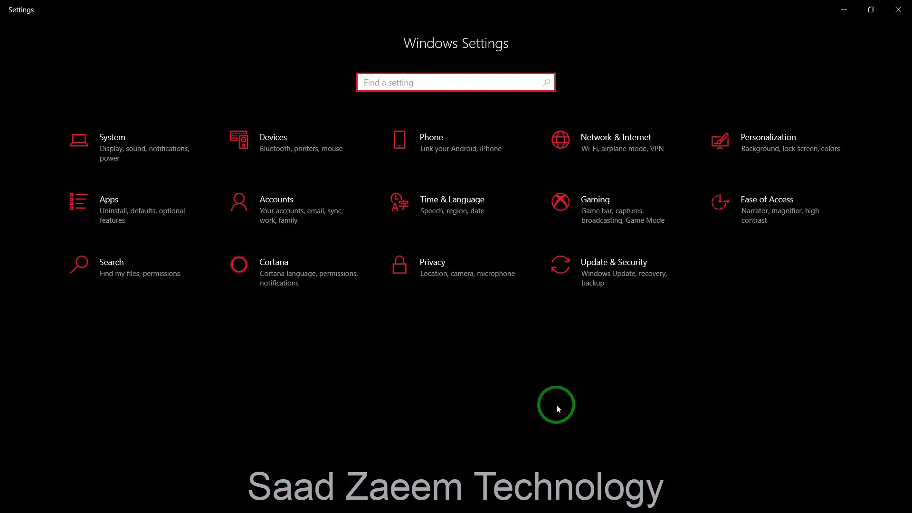
left_click(87, 224)
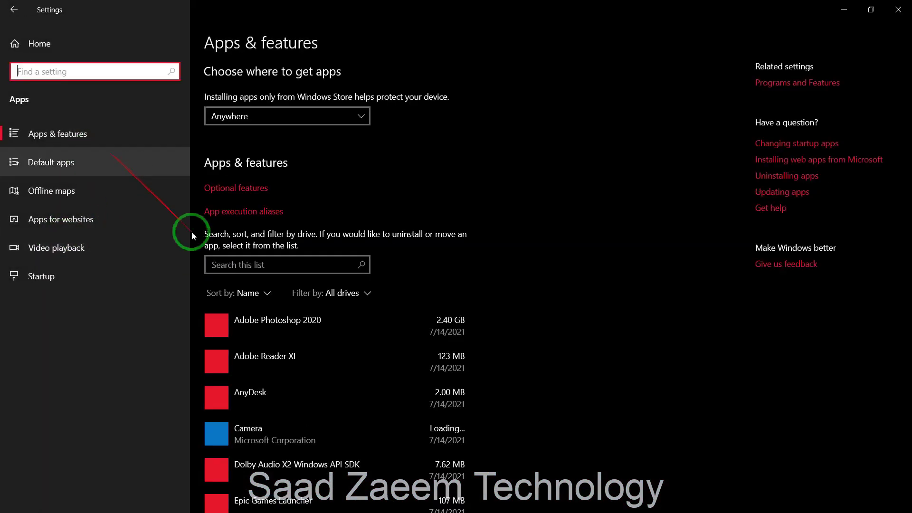
scroll(304, 293, "down", 5)
scroll(356, 233, "up", 5)
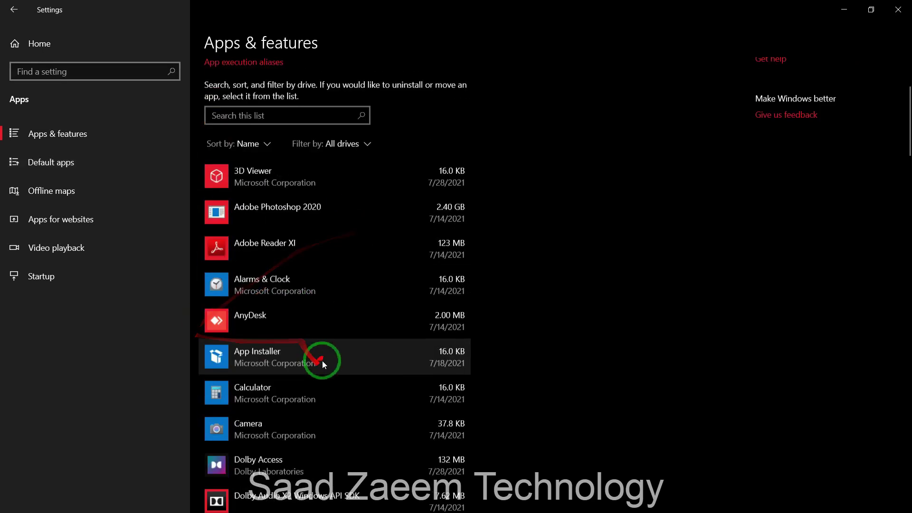
Search the installed apps for 'Synapse X', find no match, and close Settings.
left_click(248, 264)
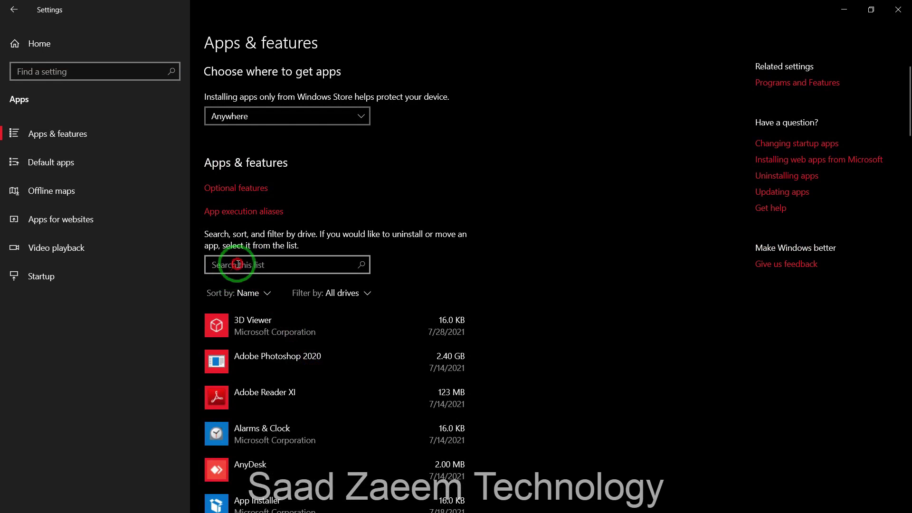
left_click(238, 265)
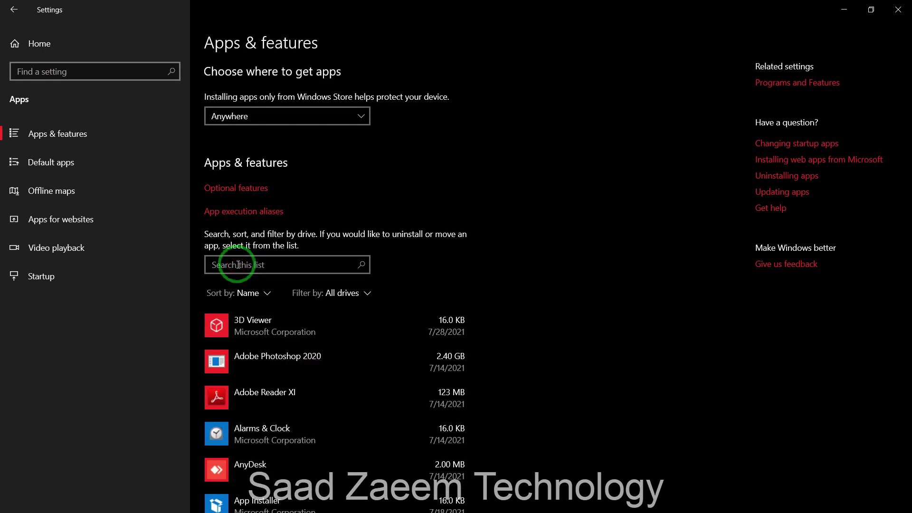
type("S")
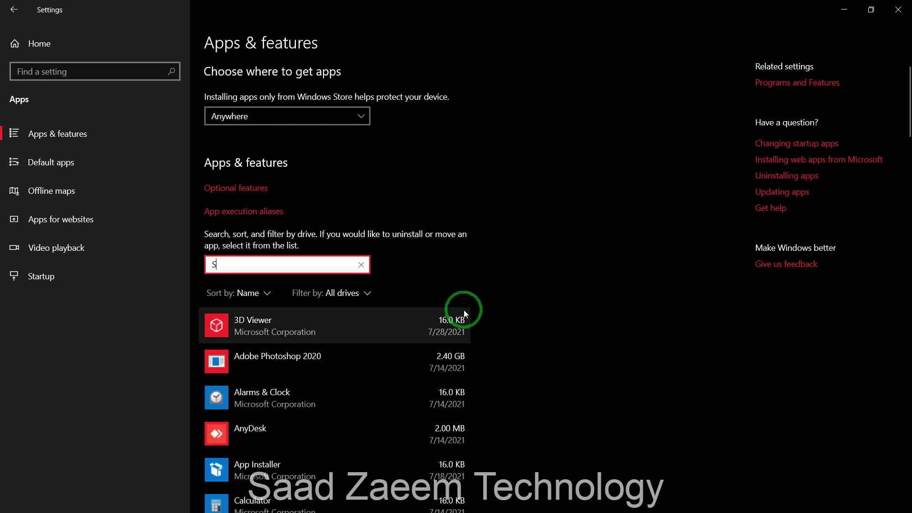
type("ynapse X")
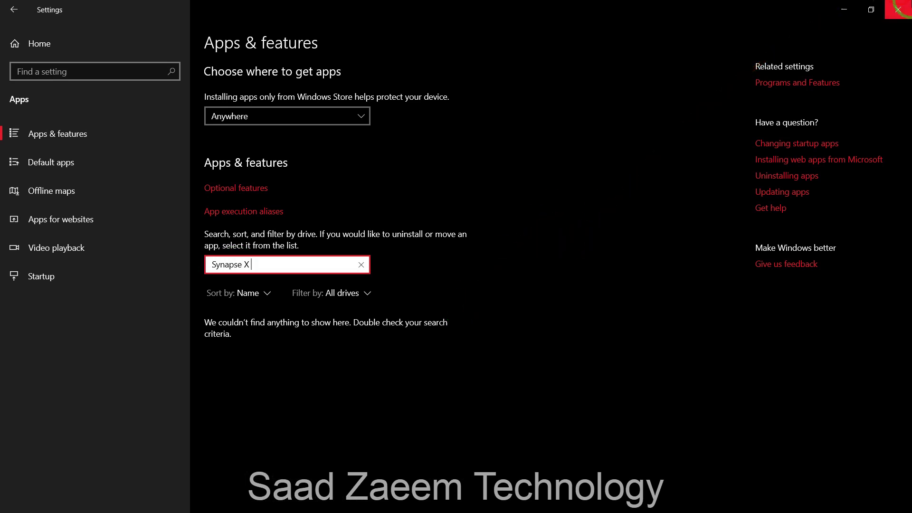
left_click(899, 9)
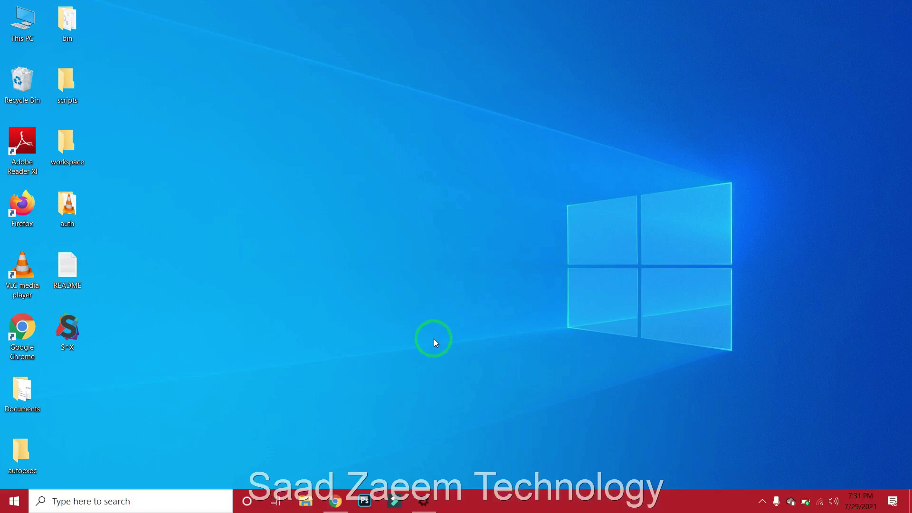
Open Control Panel's Programs and Features list of installed programs.
key("super")
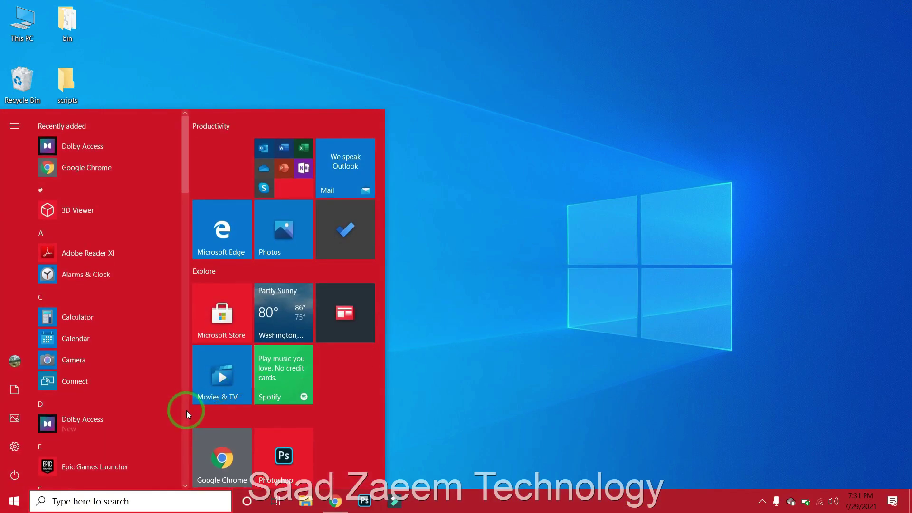
type("co")
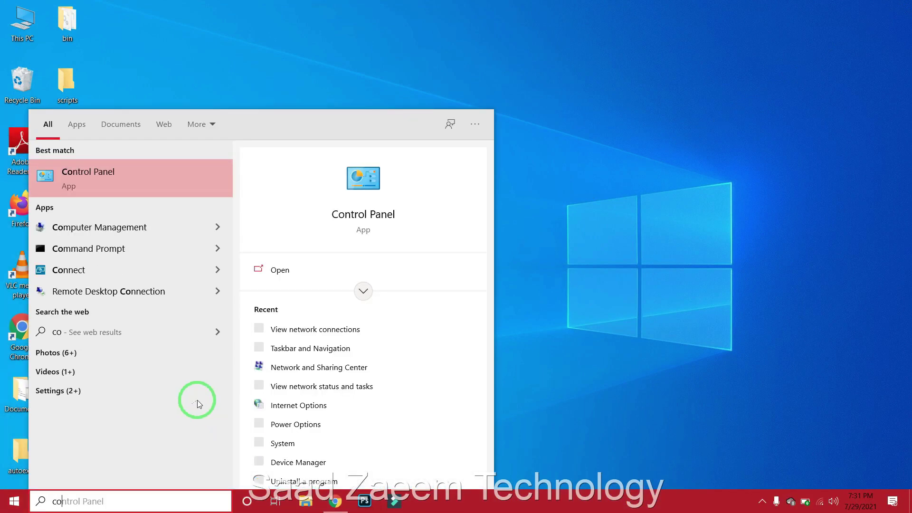
type("ntr")
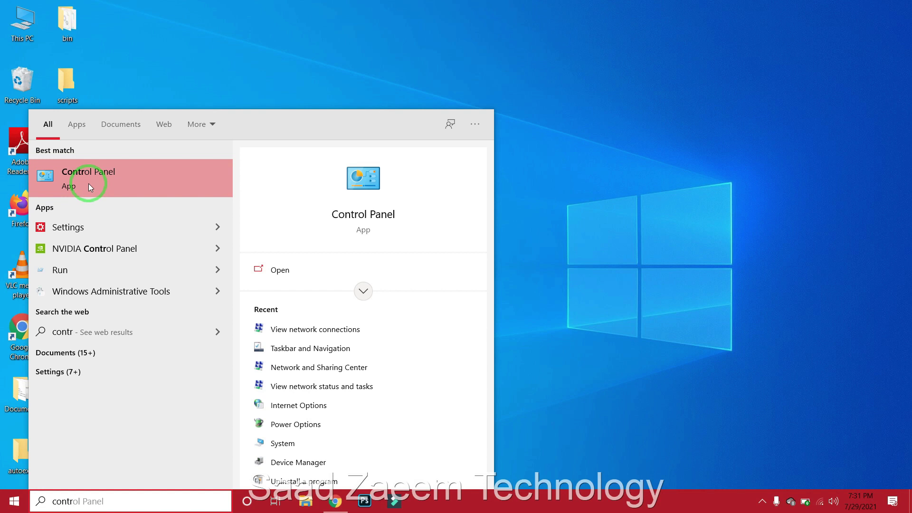
left_click(89, 183)
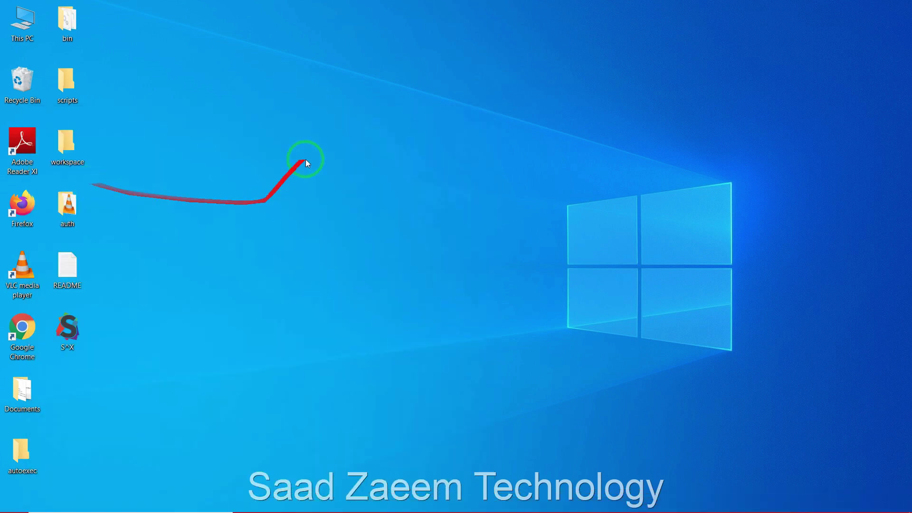
left_click_drag(337, 118, 303, 76)
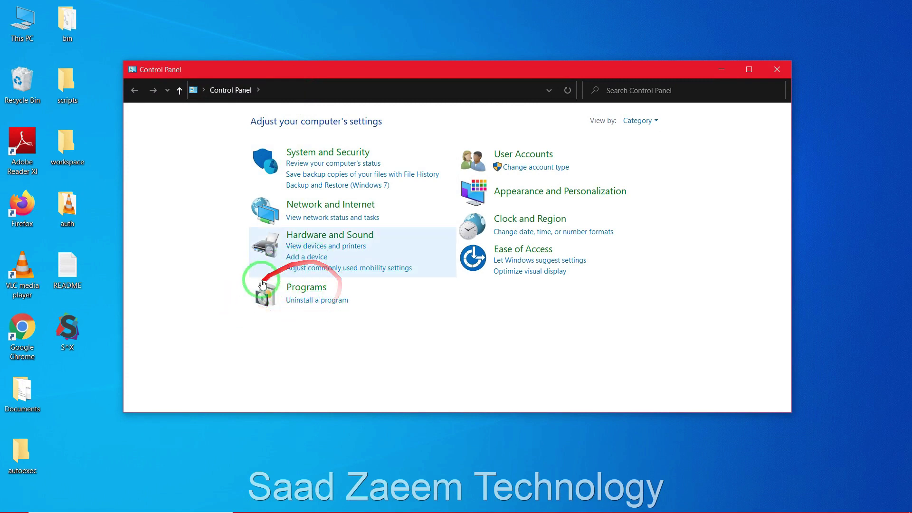
left_click(316, 300)
left_click_drag(291, 77, 284, 51)
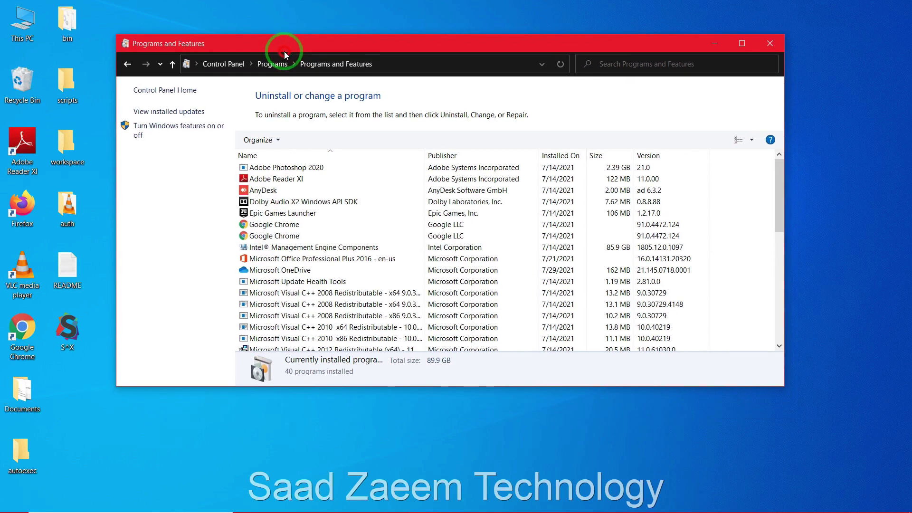
Browse installed programs, dismiss the Visual C++ 2010 x86 uninstall option, and select the README and S^X icons.
left_click(654, 65)
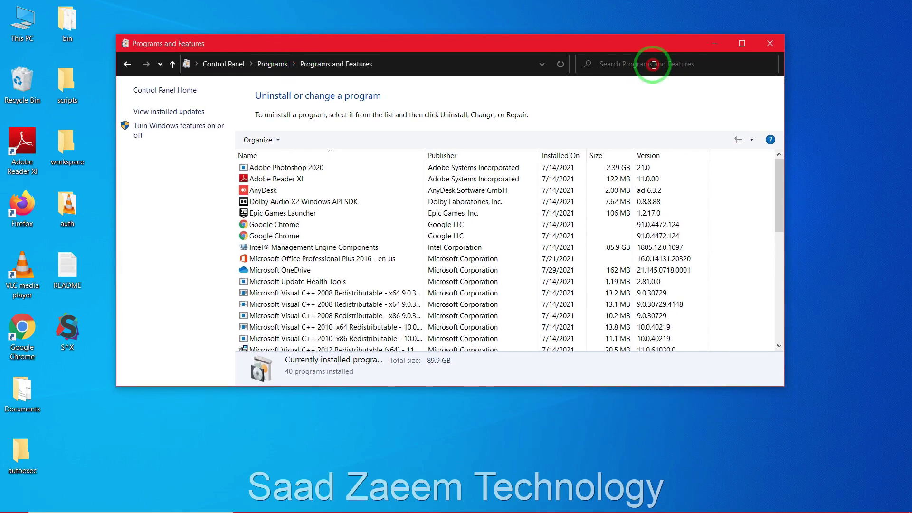
scroll(540, 257, "down", 7)
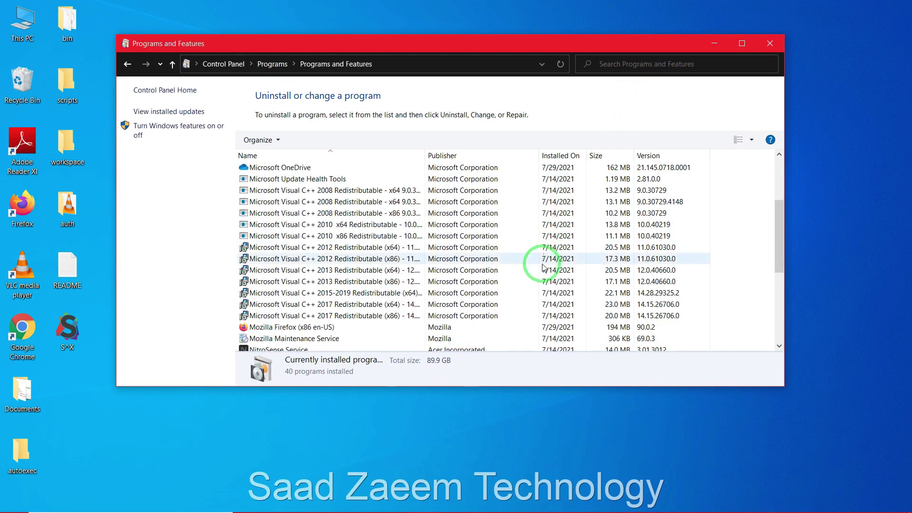
scroll(539, 285, "up", 5)
left_click(647, 64)
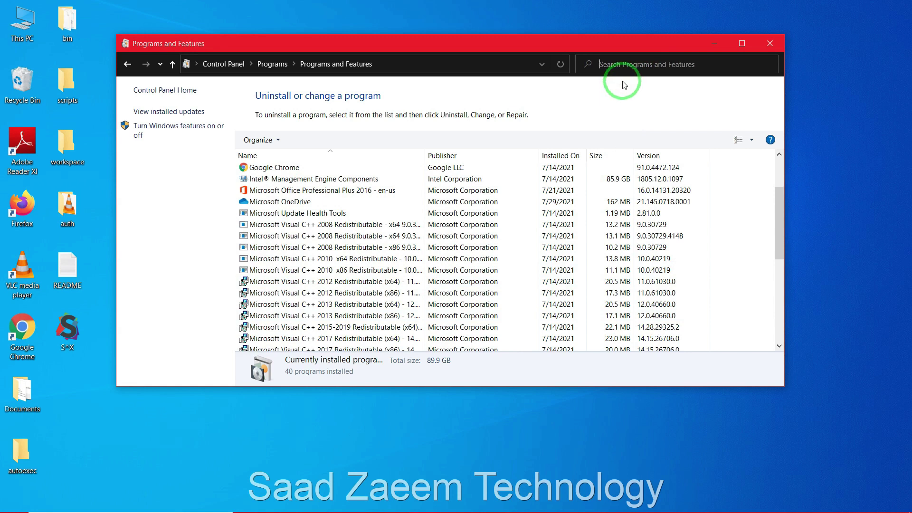
scroll(406, 240, "down", 1)
left_click(406, 237)
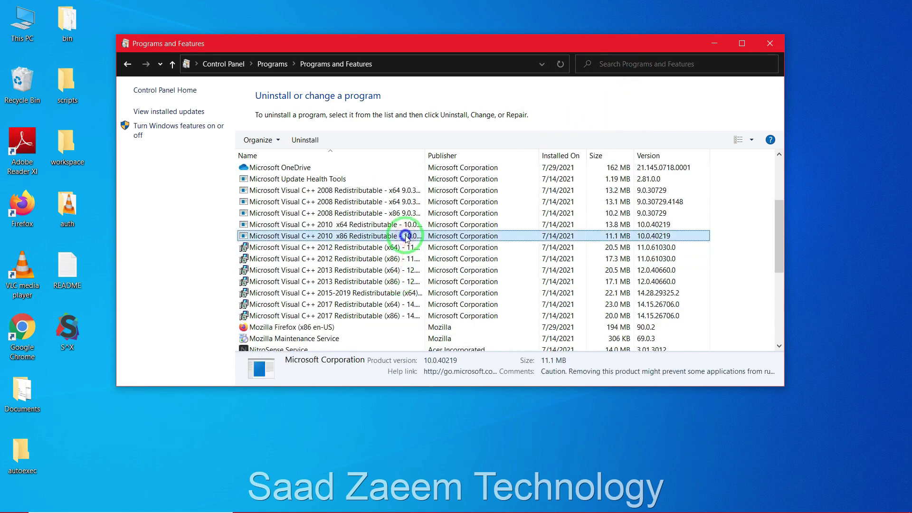
right_click(406, 238)
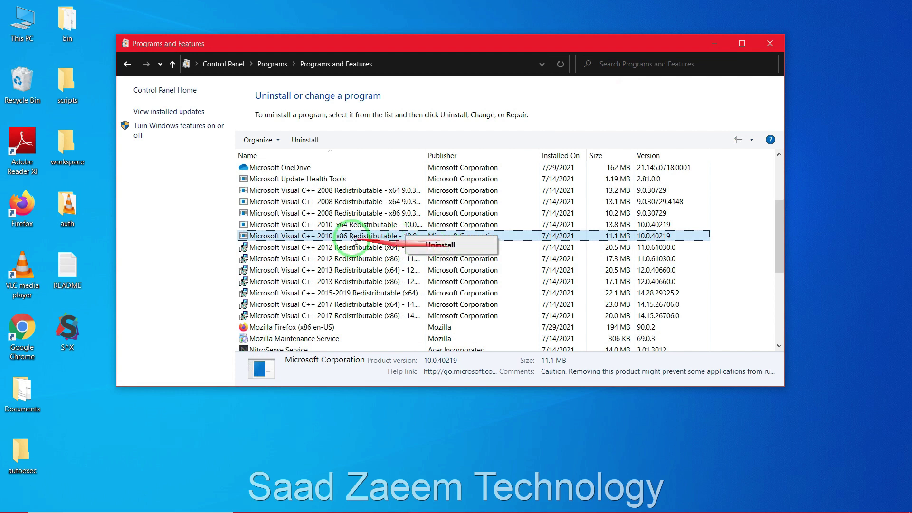
left_click(574, 89)
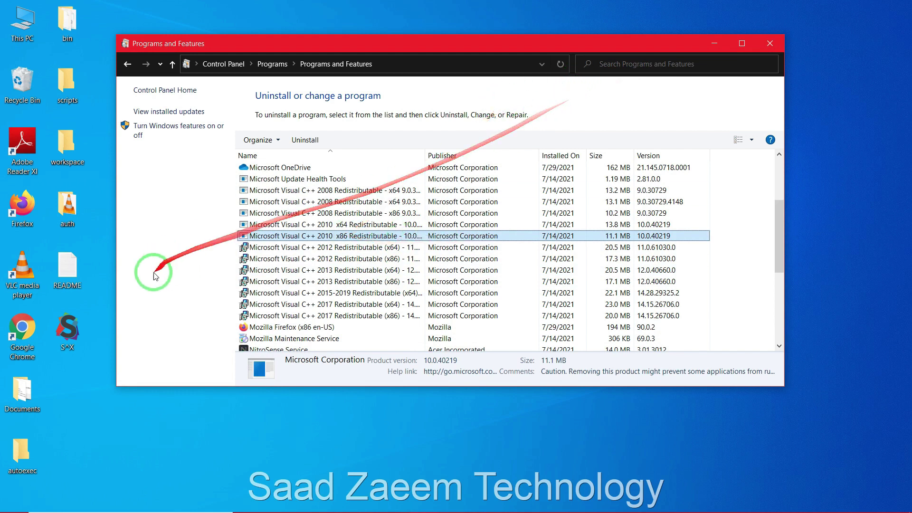
left_click_drag(84, 372, 57, 9)
Select the extra second-column desktop icons, including Documents and autoexec, and drop them into the Recycle Bin.
left_click(86, 358)
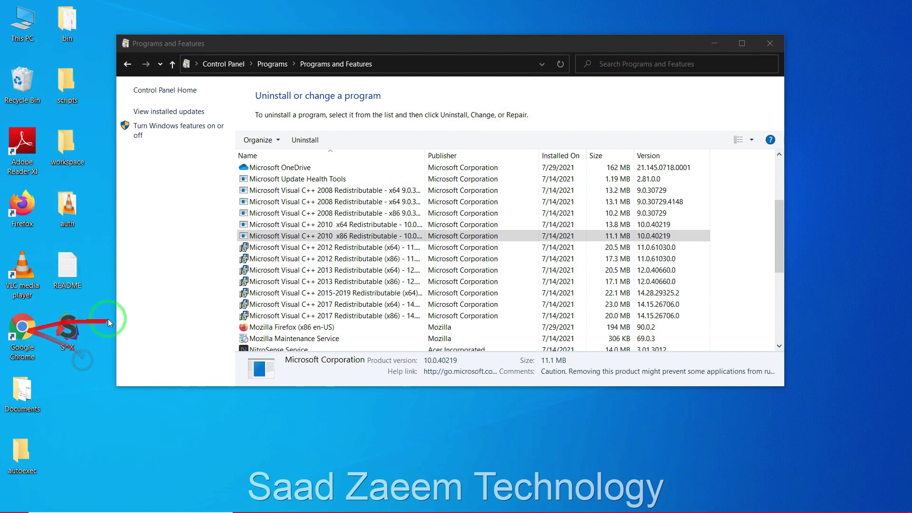
scroll(380, 301, "down", 5)
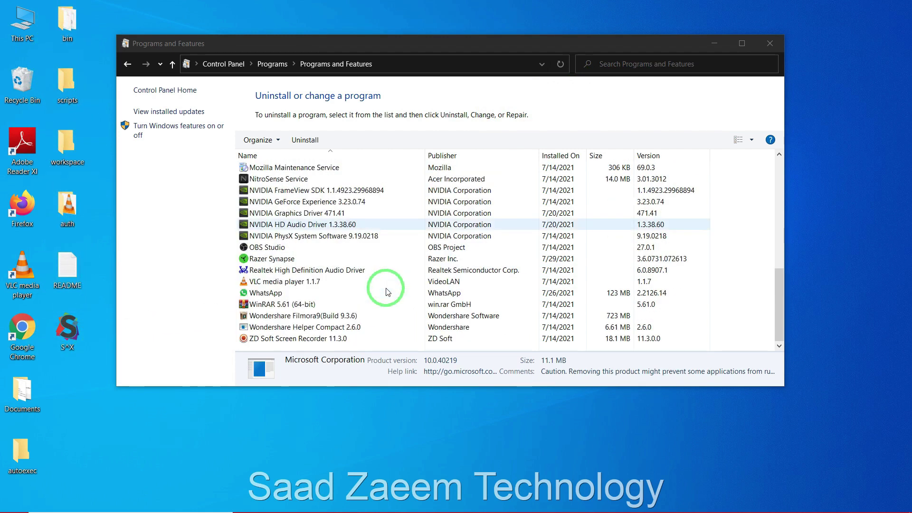
left_click(171, 228)
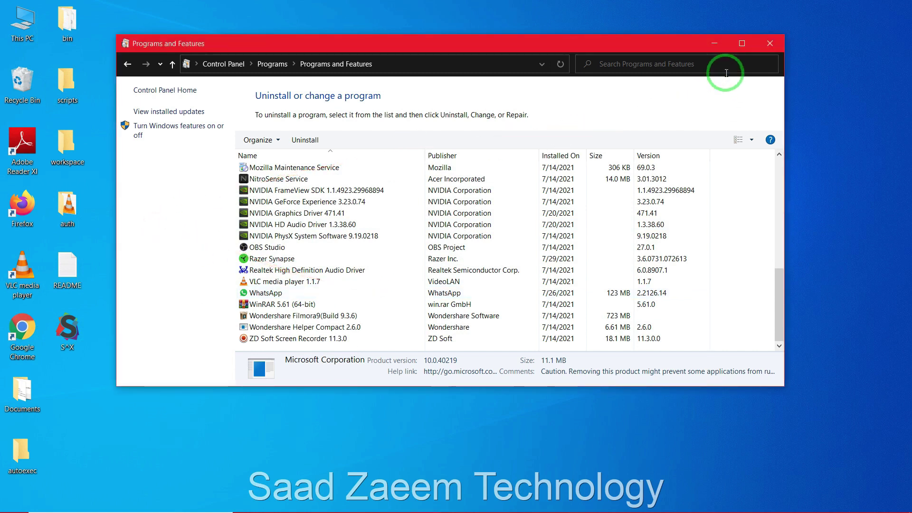
left_click_drag(81, 428, 64, 69)
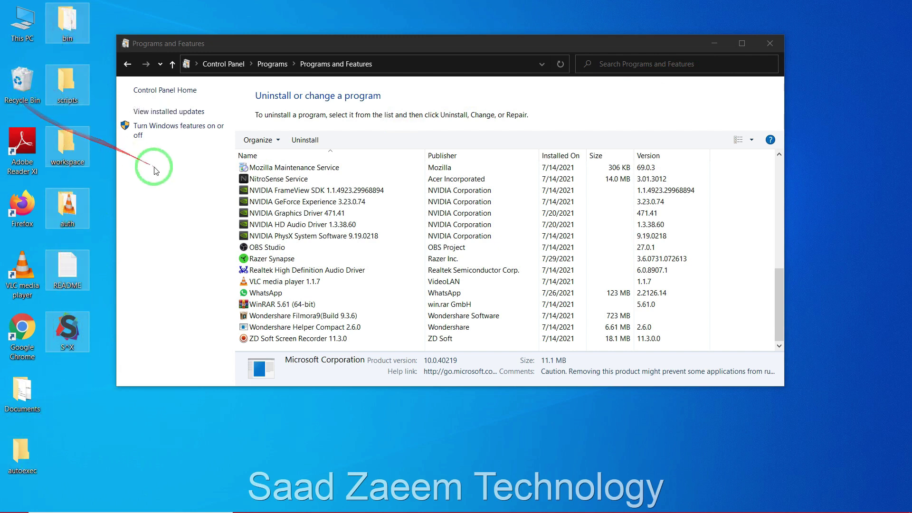
left_click_drag(65, 474, 109, 24)
left_click_drag(274, 43, 451, 46)
left_click_drag(113, 24, 44, 370)
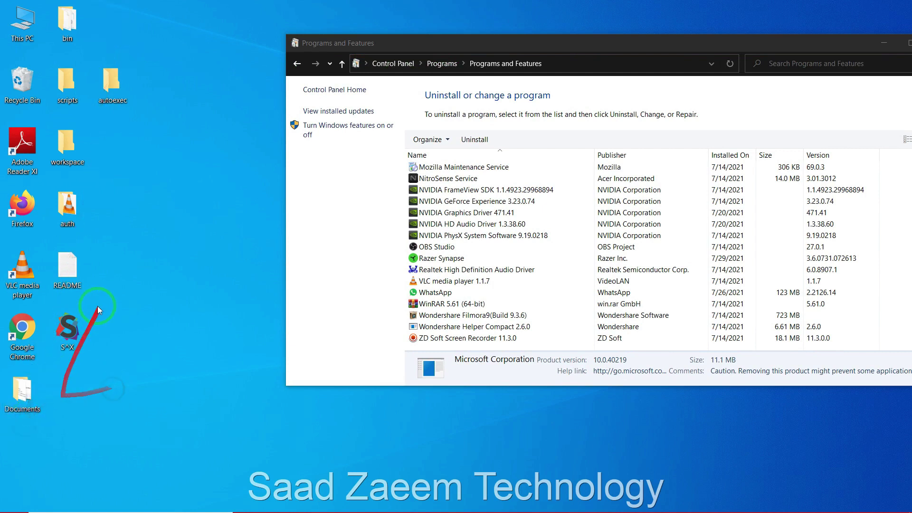
left_click_drag(54, 1, 147, 472)
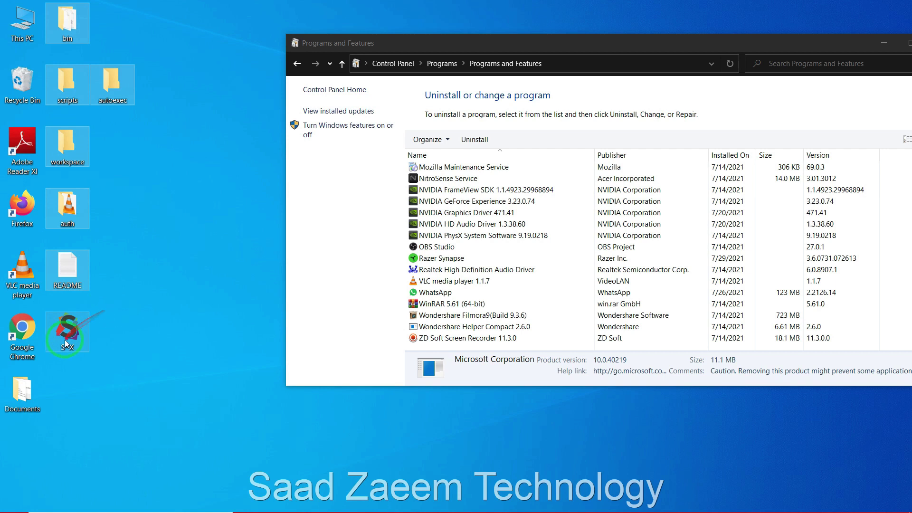
left_click_drag(66, 343, 17, 81)
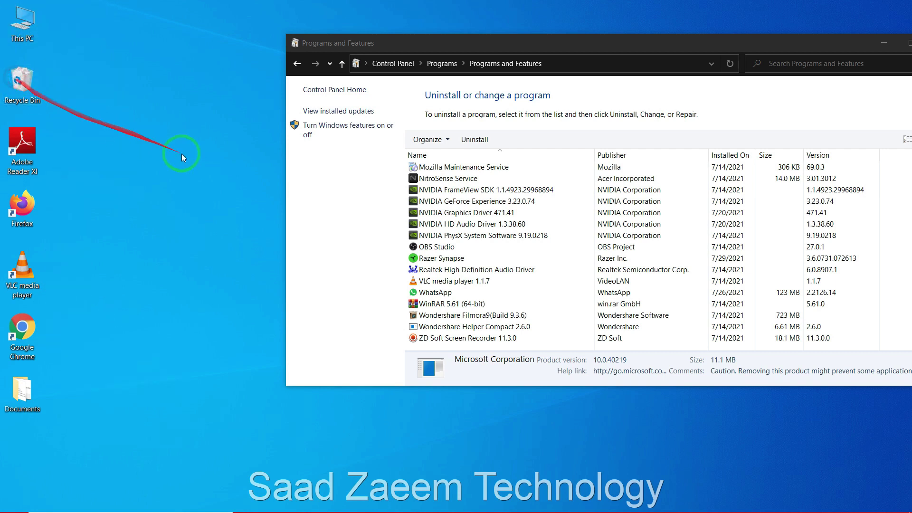
left_click_drag(486, 41, 318, 30)
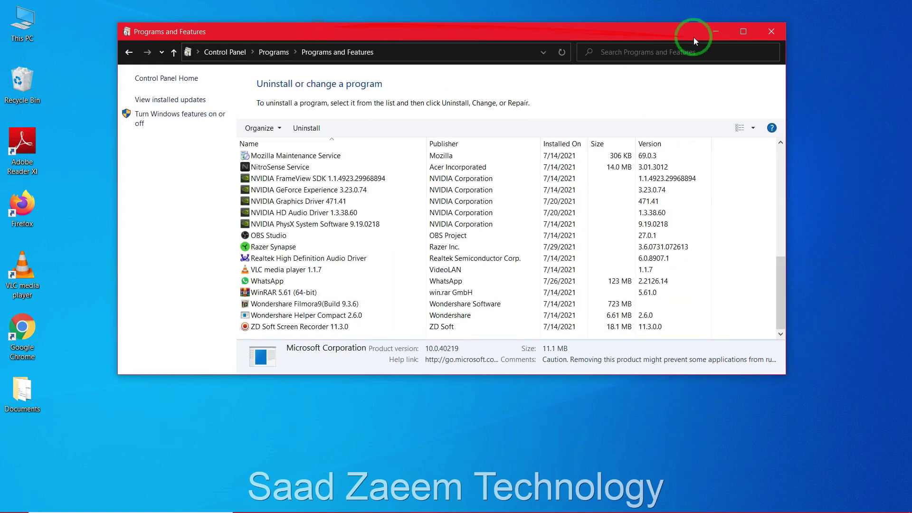
Close Programs and Features and permanently delete the 17 items from the Recycle Bin.
left_click(775, 34)
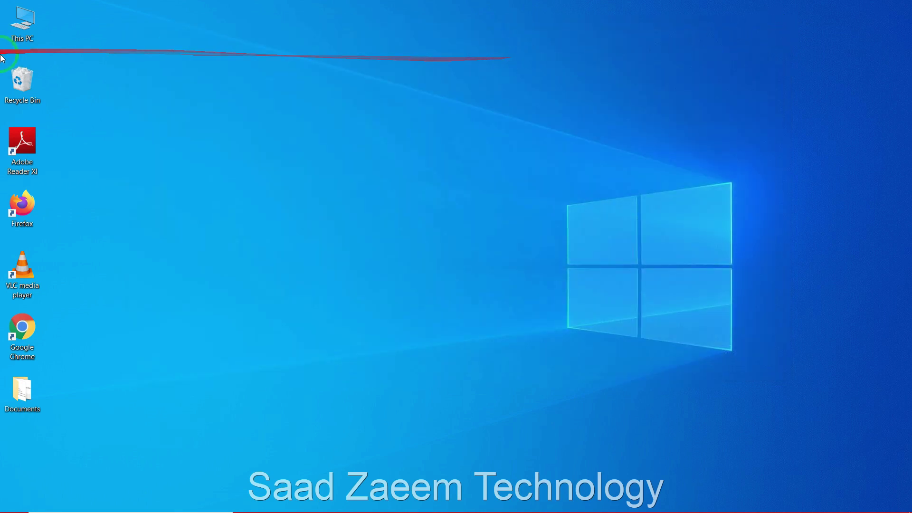
right_click(16, 71)
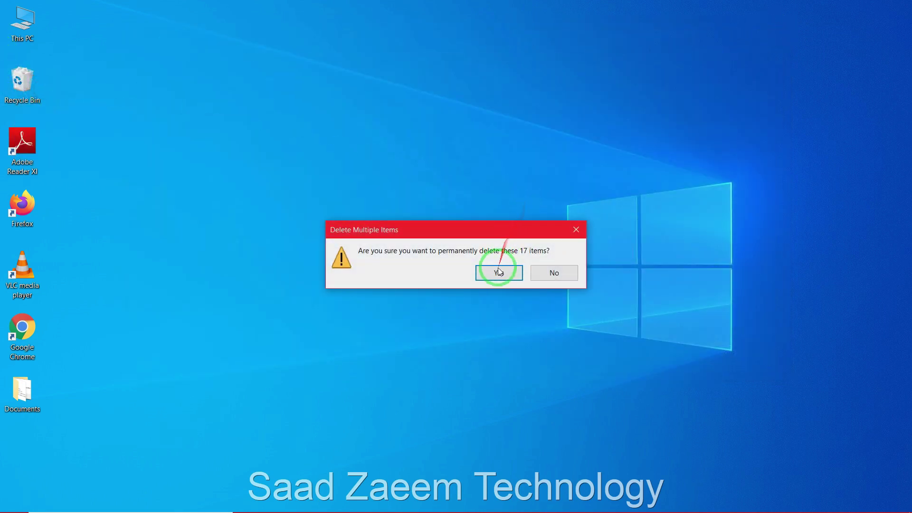
left_click(497, 271)
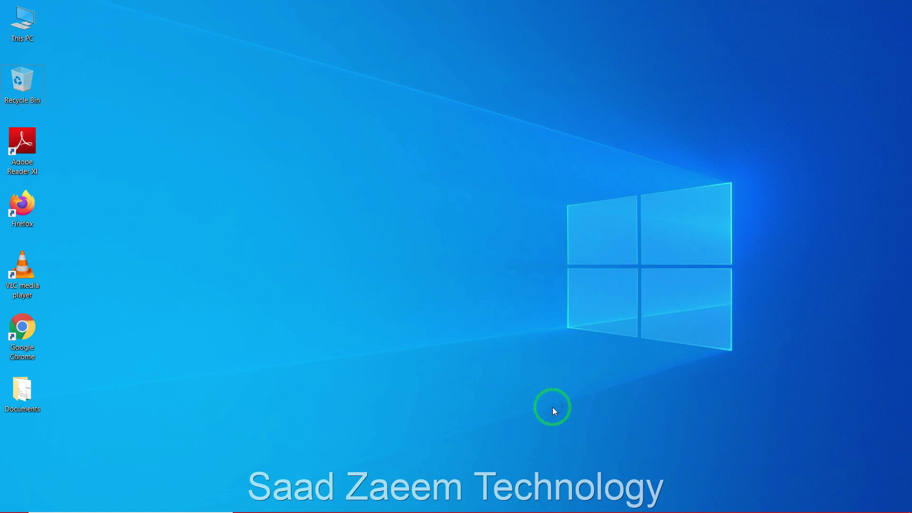
key("super")
Open Virus & threat protection via Settings > Update & Security > Windows Security.
type("settings")
left_click(142, 171)
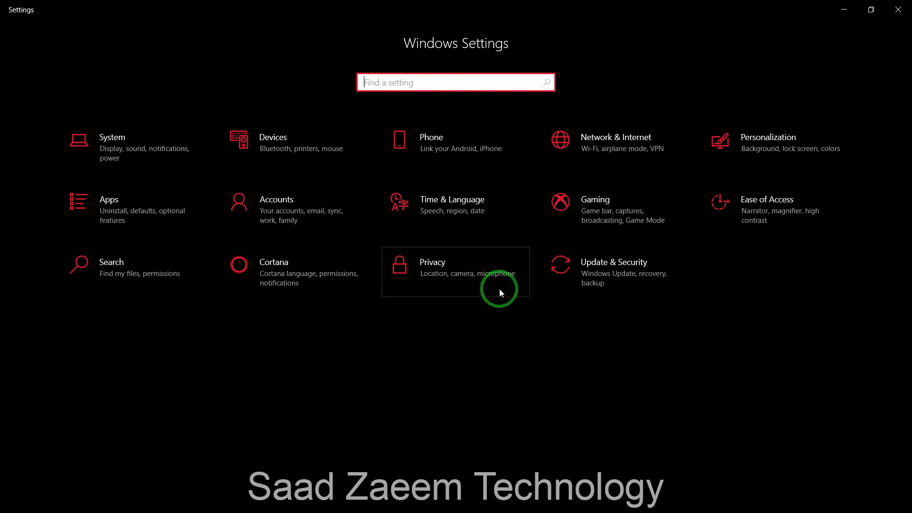
left_click(63, 201)
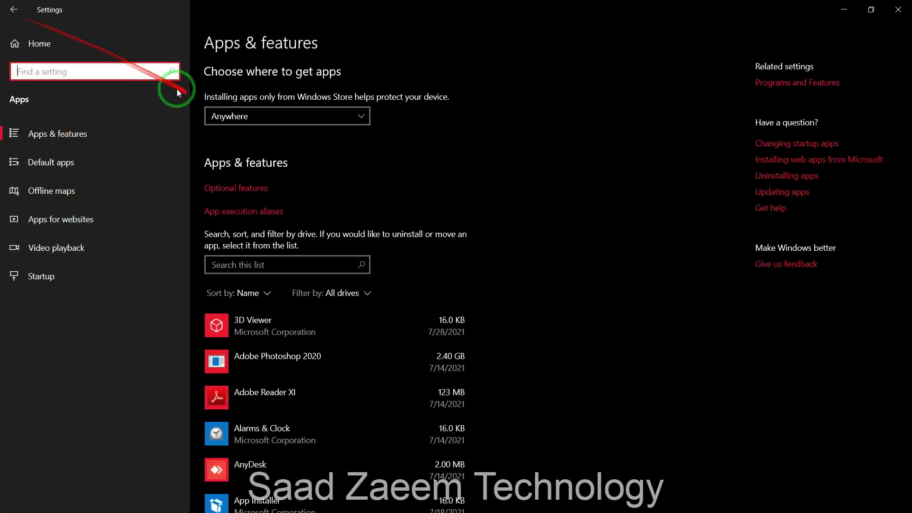
left_click(17, 14)
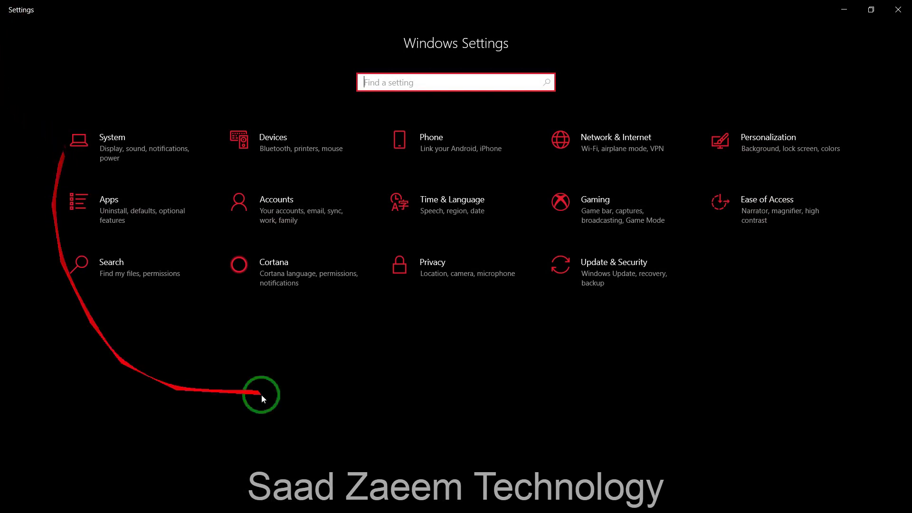
left_click(625, 270)
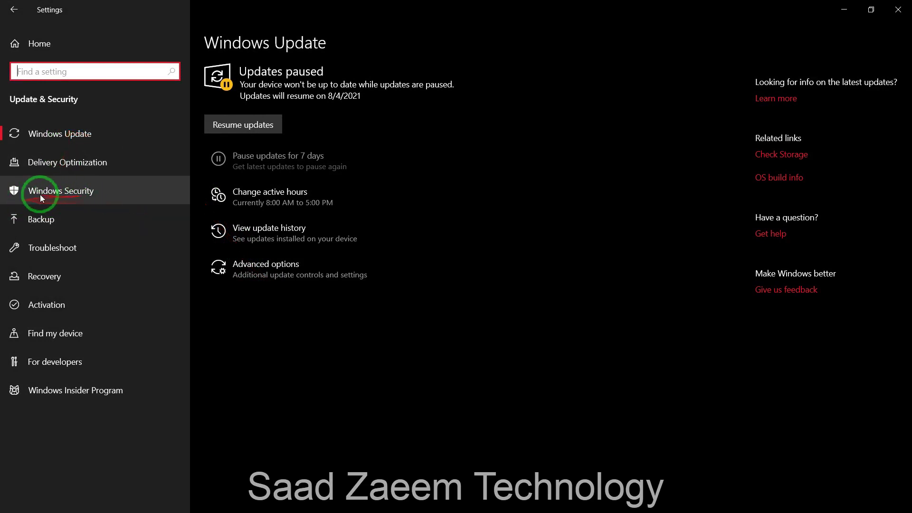
left_click(69, 194)
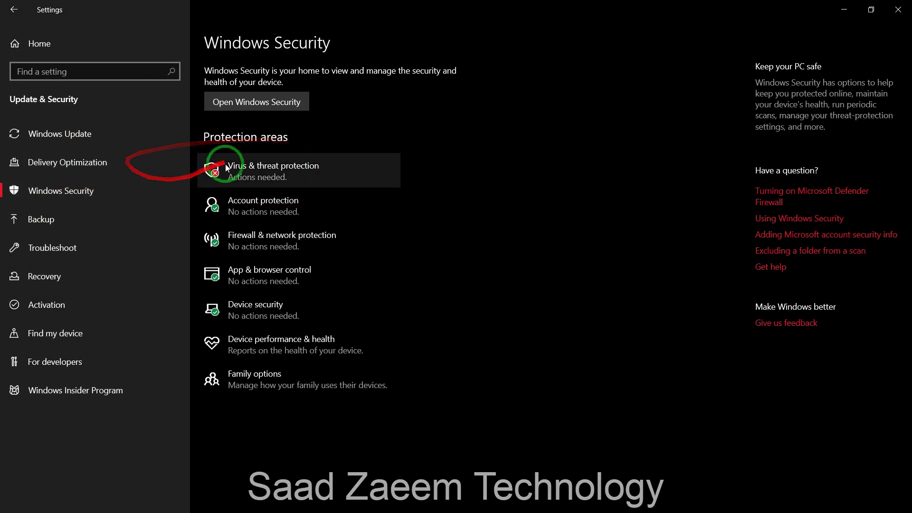
left_click(271, 176)
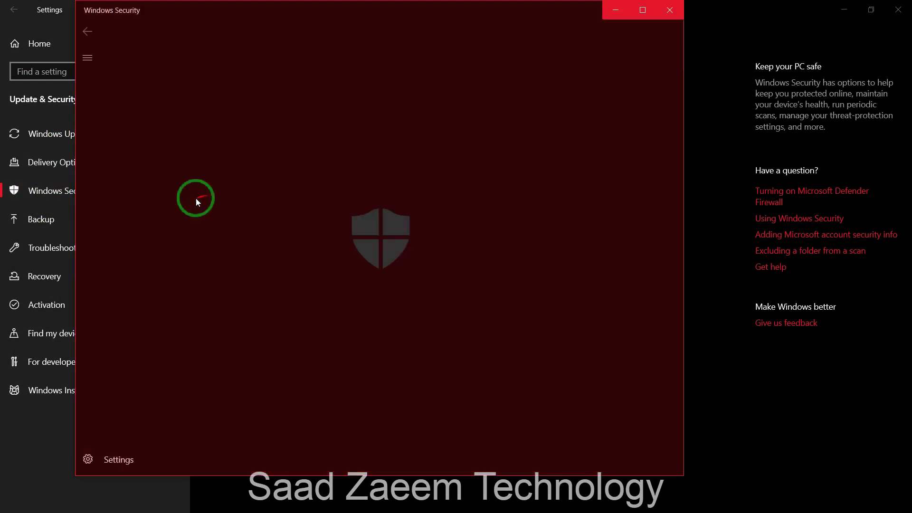
Toggle Real-time protection on and back off, then close Windows Security and Settings.
left_click_drag(311, 18, 345, 20)
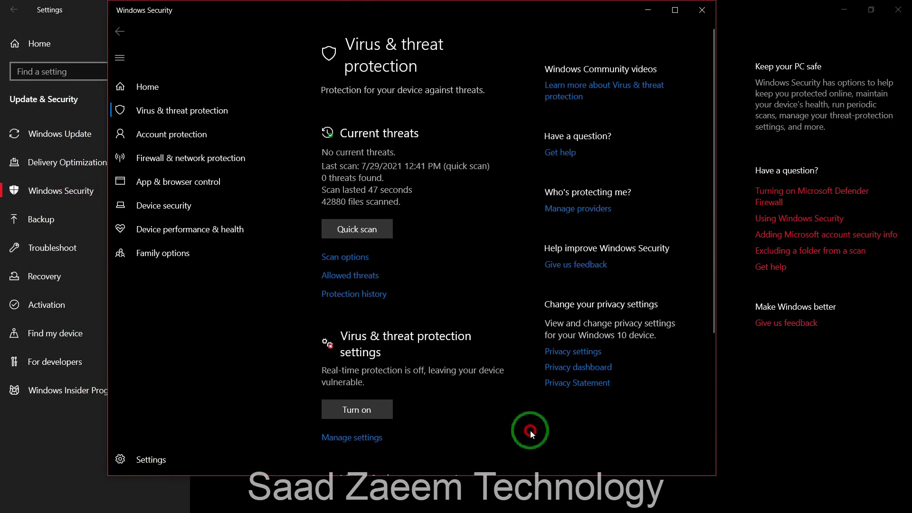
scroll(435, 312, "down", 3)
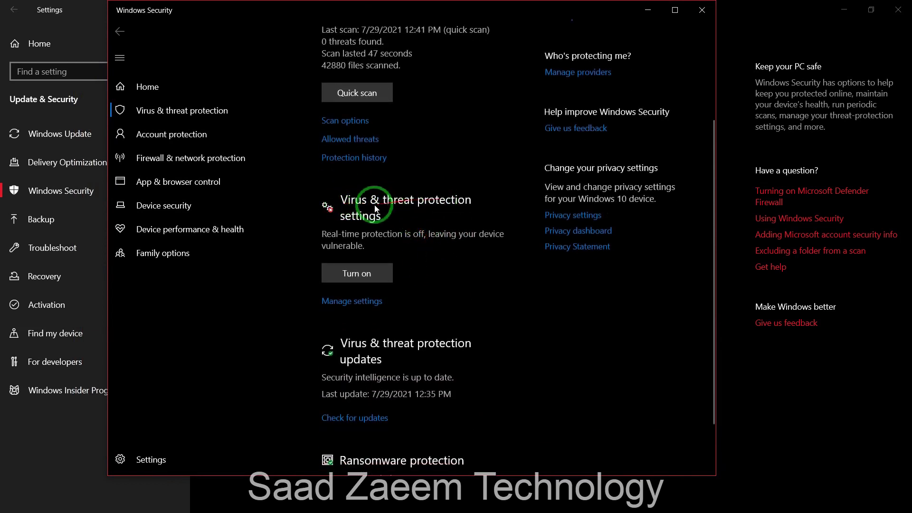
left_click(346, 297)
scroll(386, 117, "down", 1)
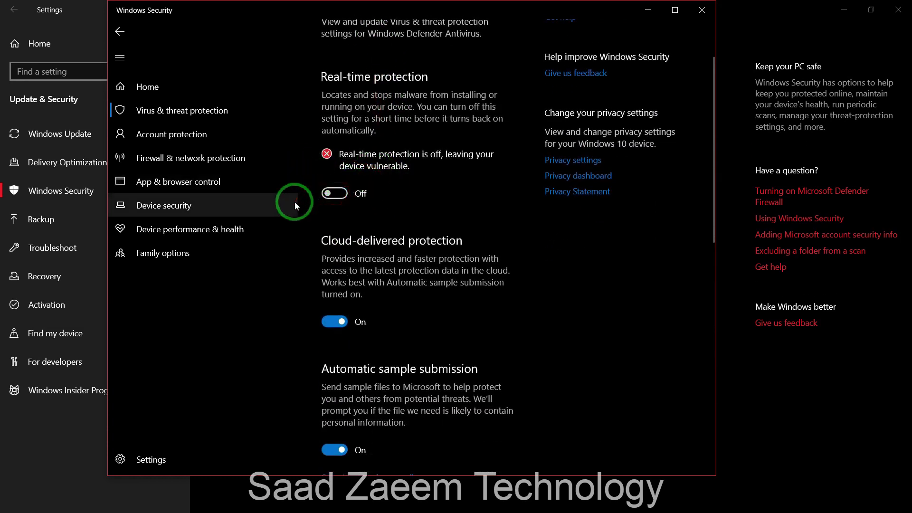
scroll(416, 247, "up", 2)
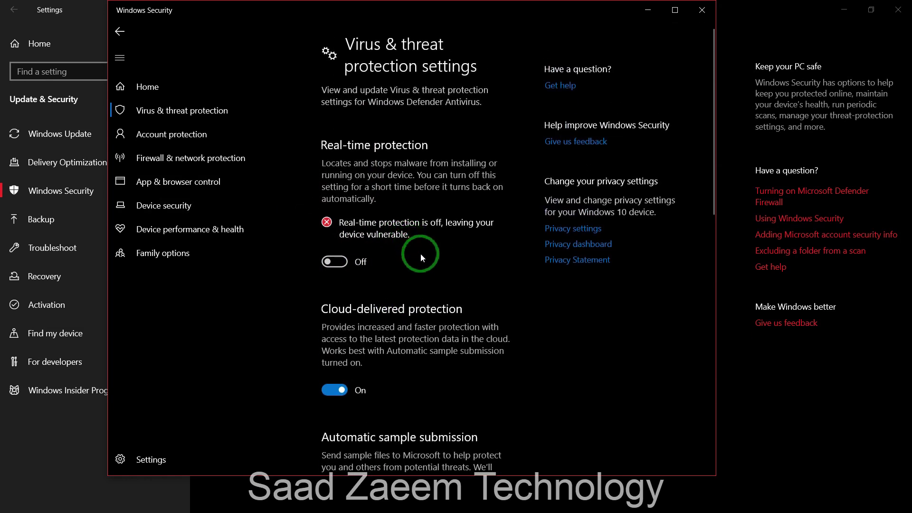
left_click(337, 267)
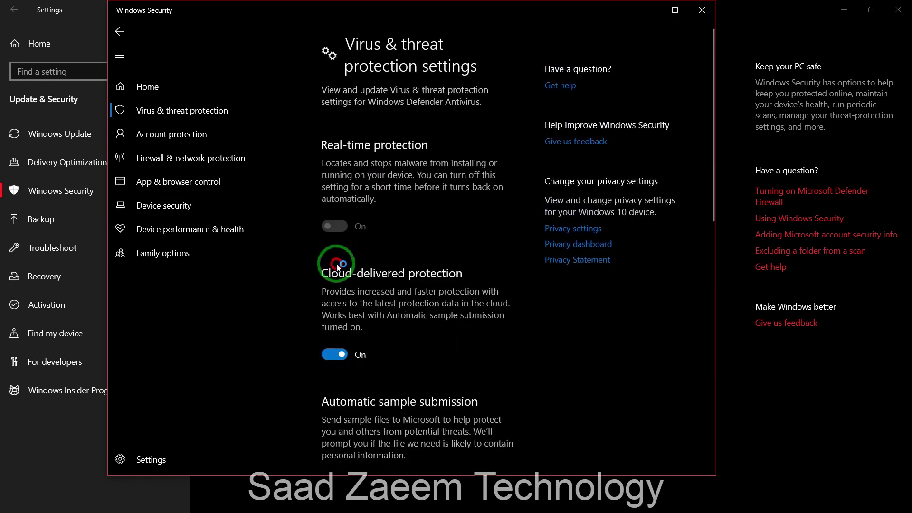
left_click(334, 227)
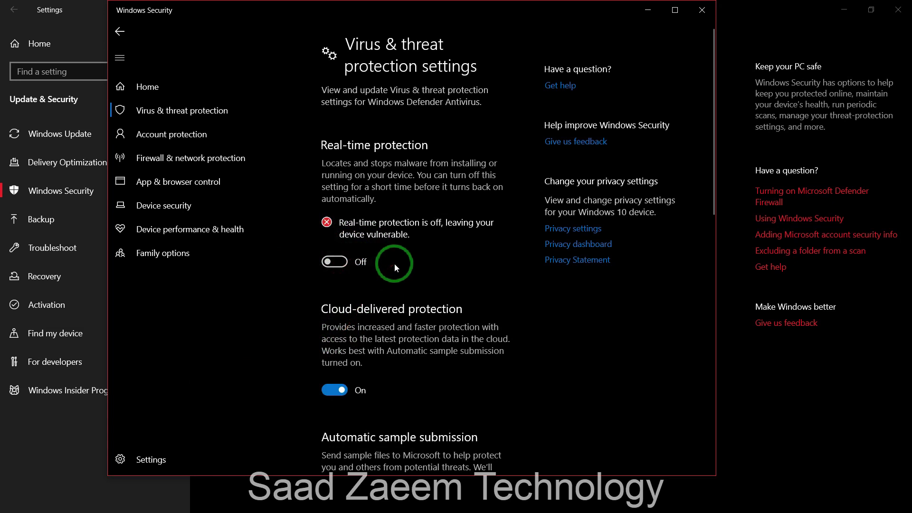
left_click(706, 15)
left_click(902, 7)
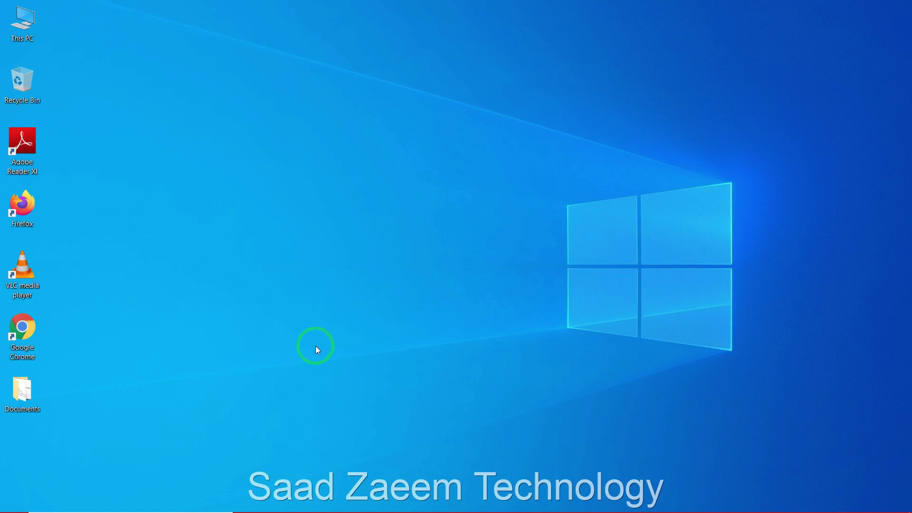
Search 'edge' in Start and launch Microsoft Edge to the Google home page.
key("super")
type("ed")
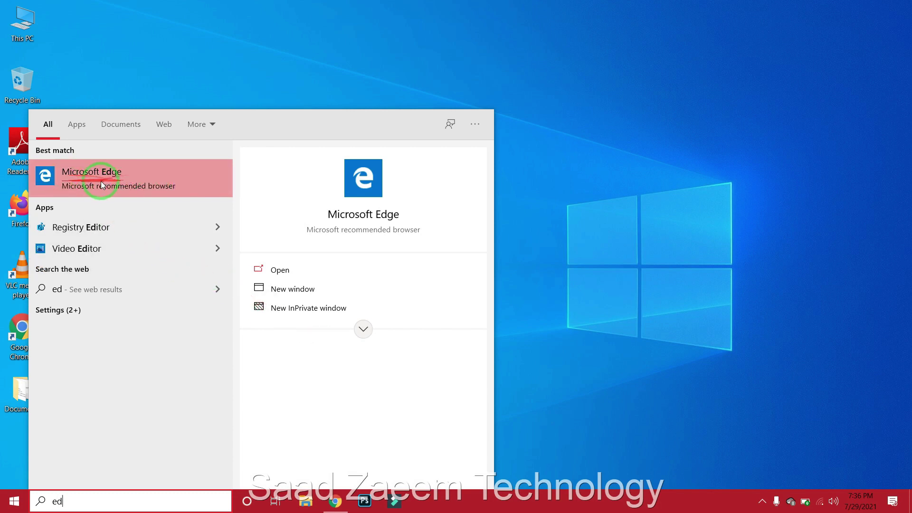
left_click(68, 176)
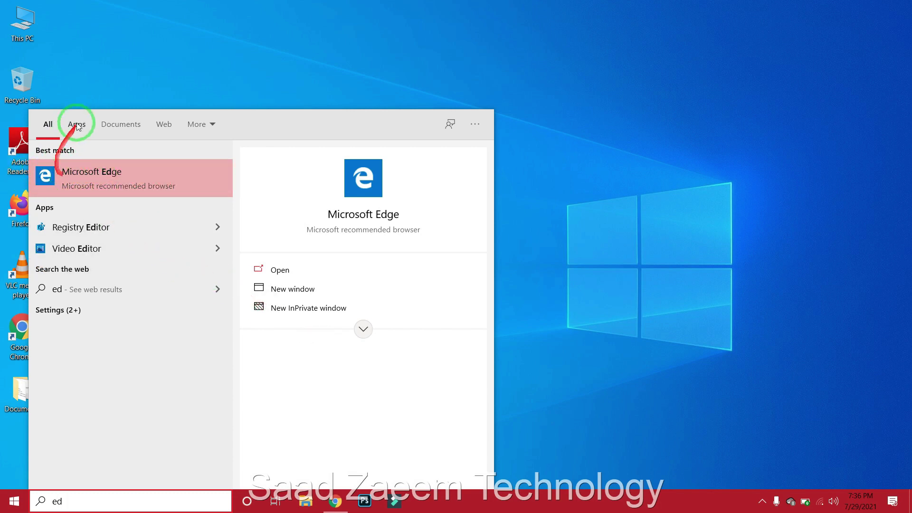
key("super")
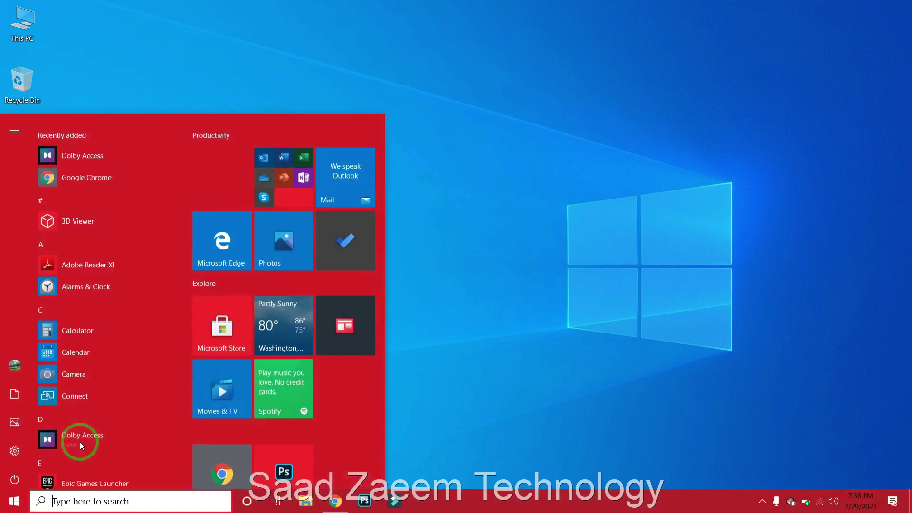
type("edge")
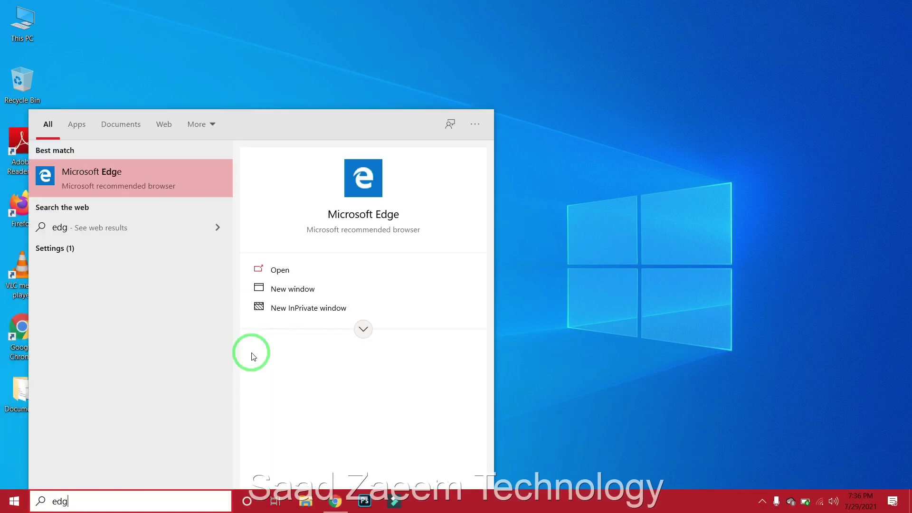
left_click(152, 181)
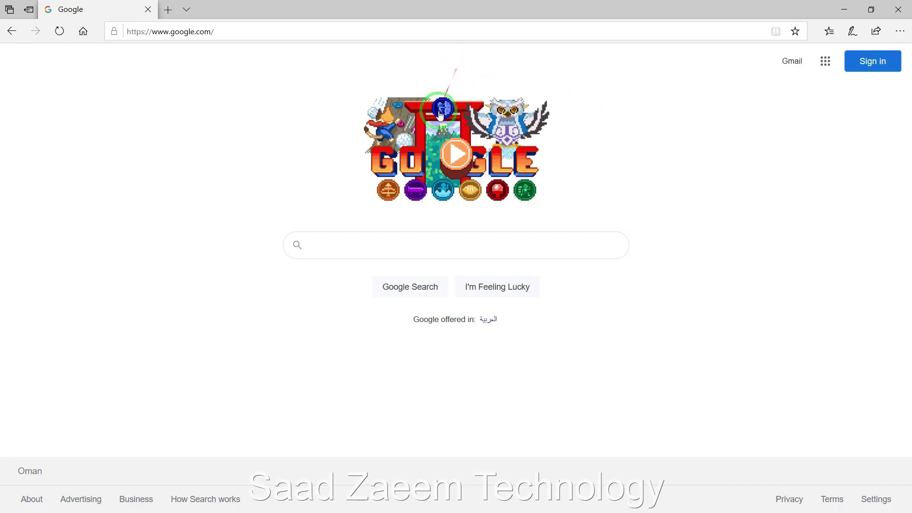
Google 'synapse x download roblox' and follow the x.synapse.to result to its download page.
left_click(332, 242)
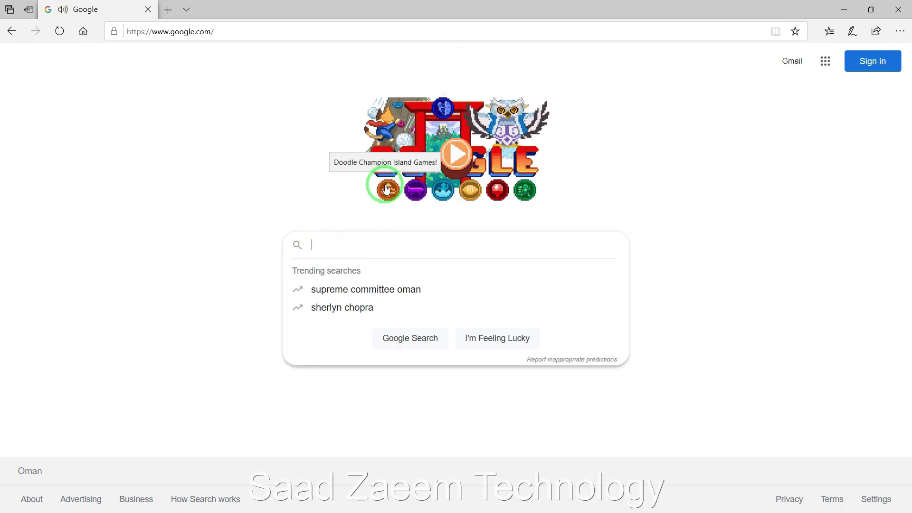
left_click(611, 409)
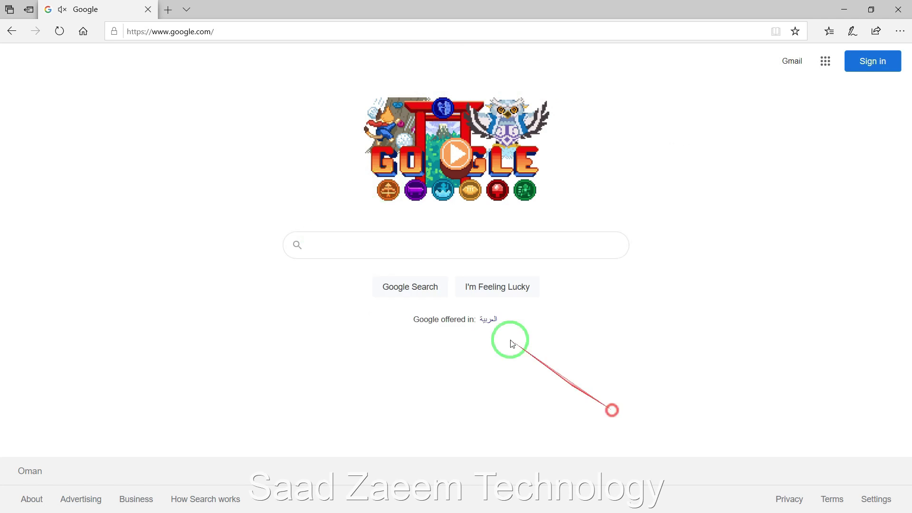
left_click(441, 241)
type("Sy")
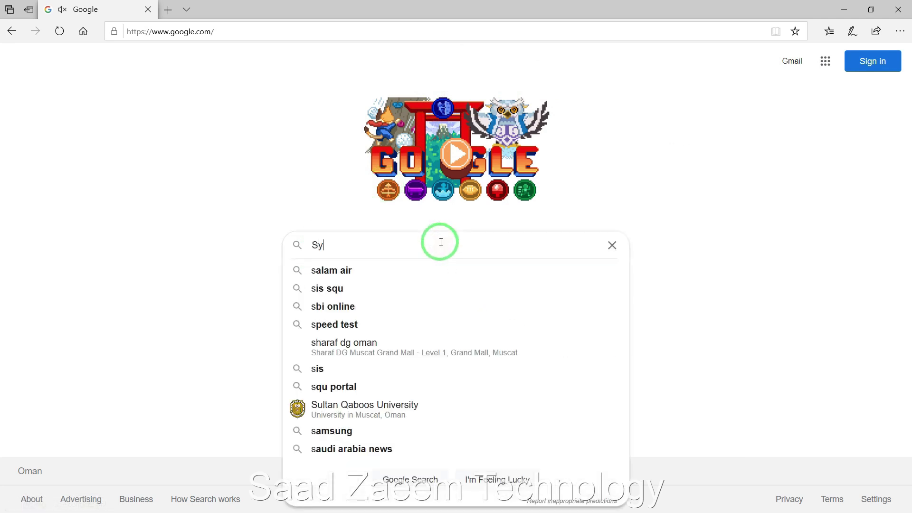
type("napse X DOwnload")
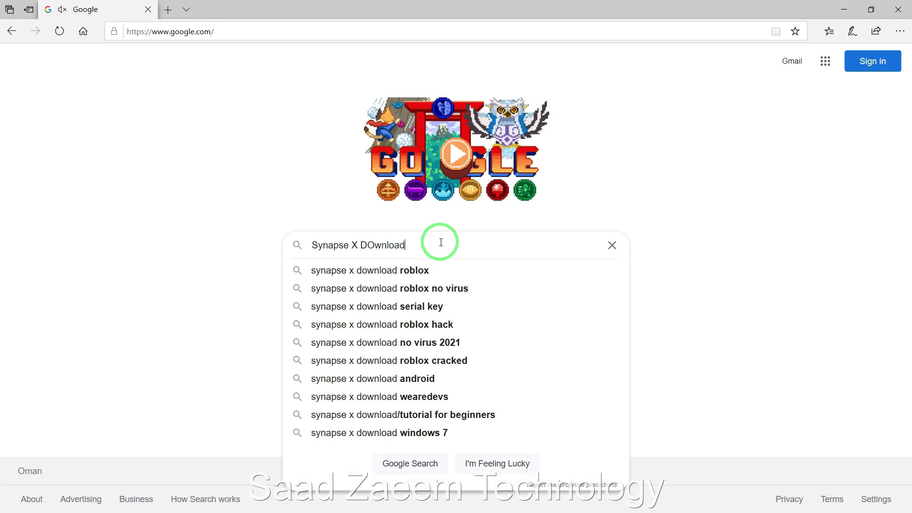
left_click(434, 269)
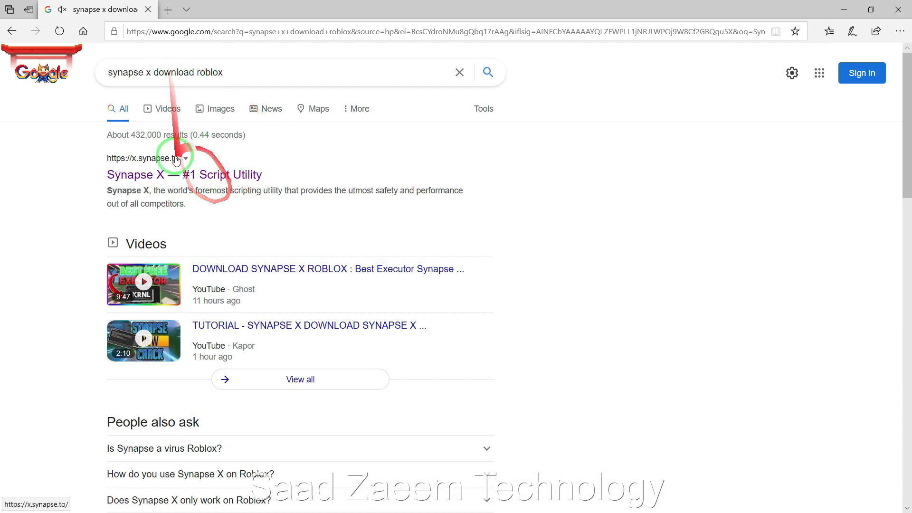
left_click(114, 175)
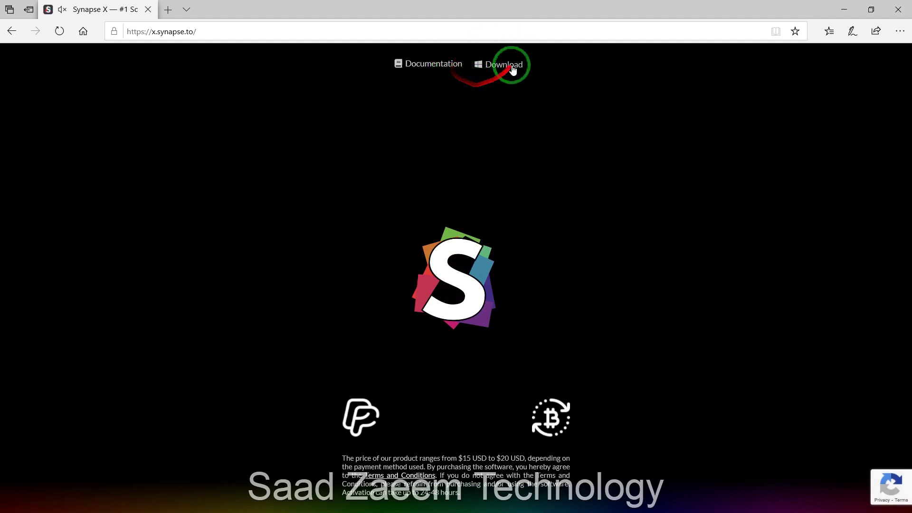
left_click(504, 67)
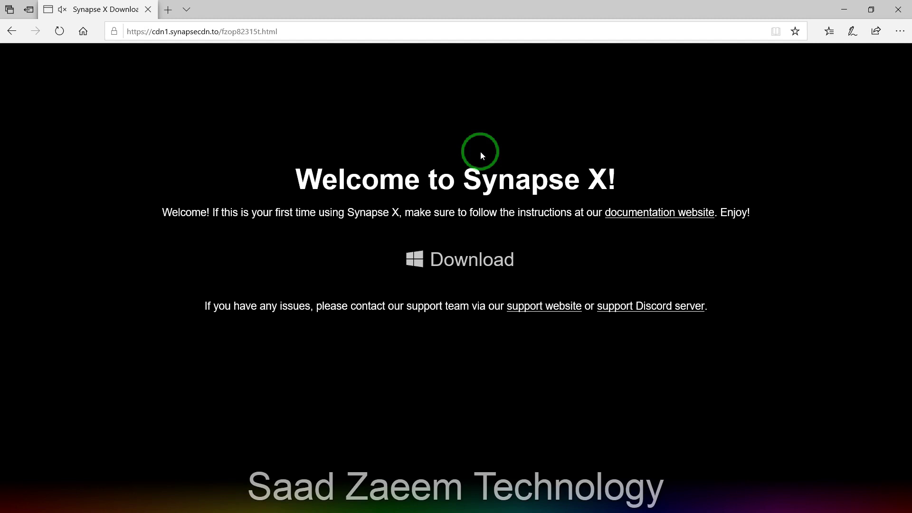
Download and save 4-28-21 (1).zip, then show it in the Downloads folder.
left_click(474, 265)
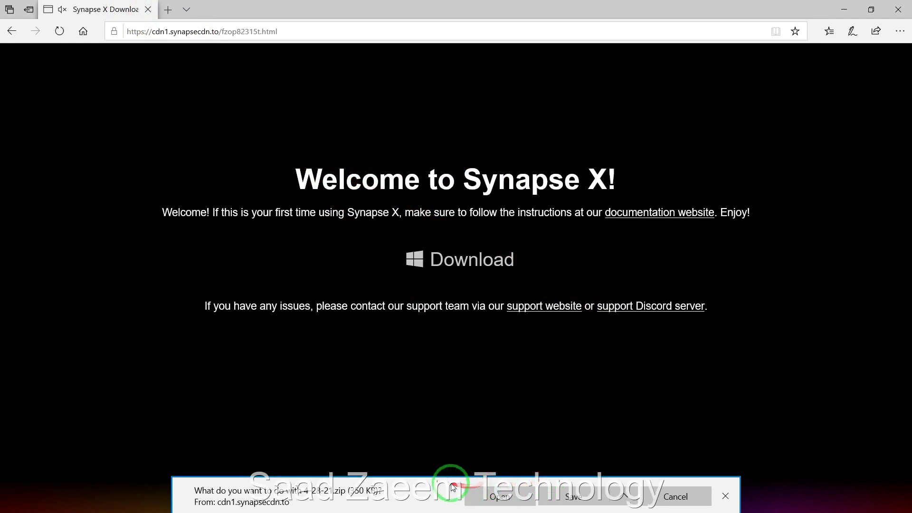
left_click(572, 497)
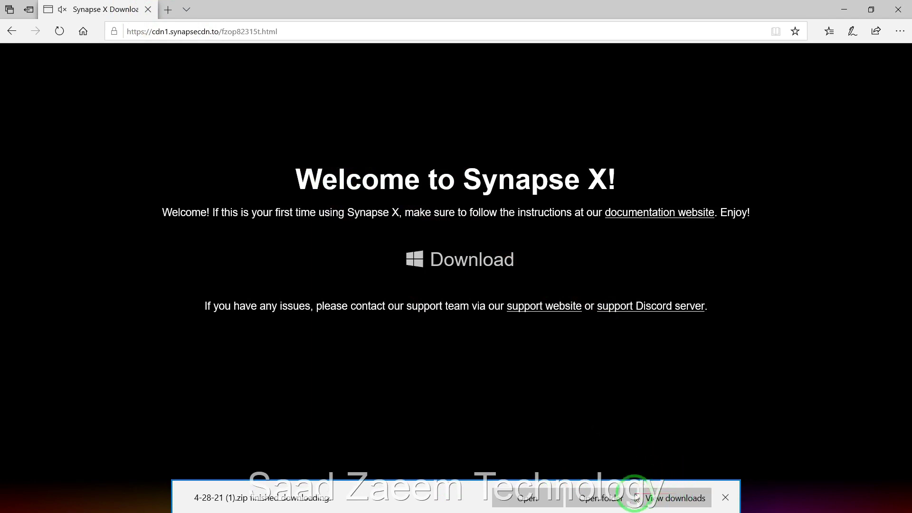
left_click(609, 497)
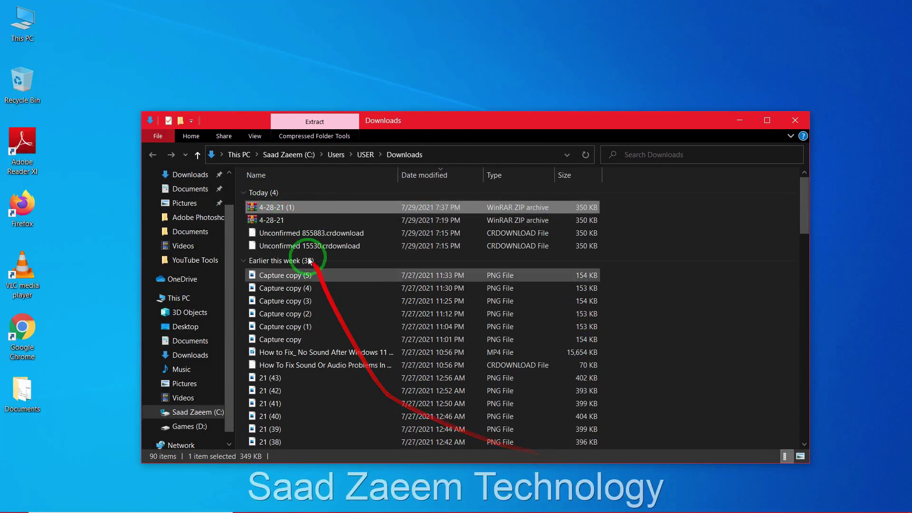
Move 4-28-21 (1).zip onto the desktop, close Downloads, and open the zip in WinRAR.
left_click_drag(279, 208, 209, 71)
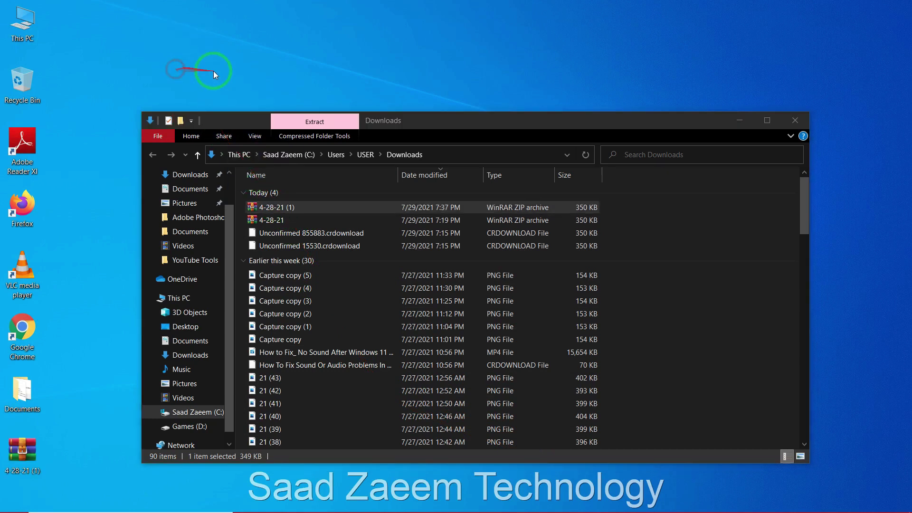
left_click(802, 122)
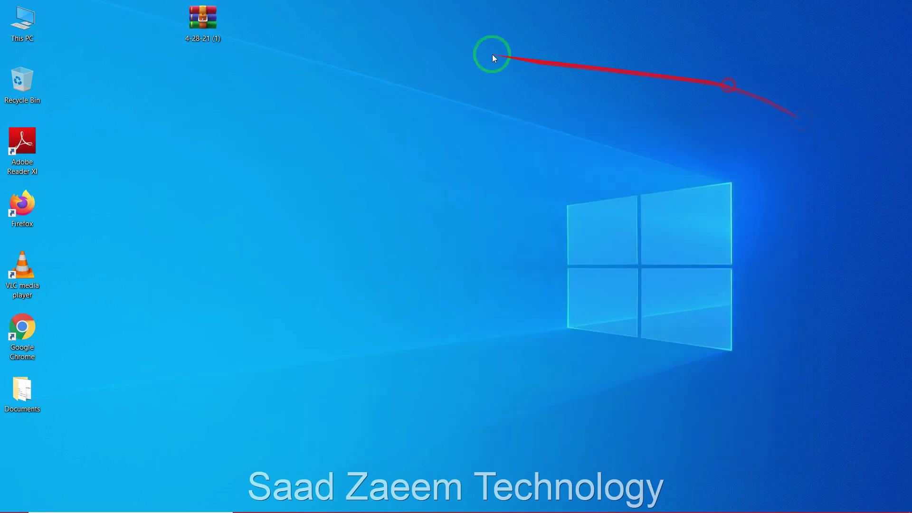
left_click_drag(206, 24, 57, 444)
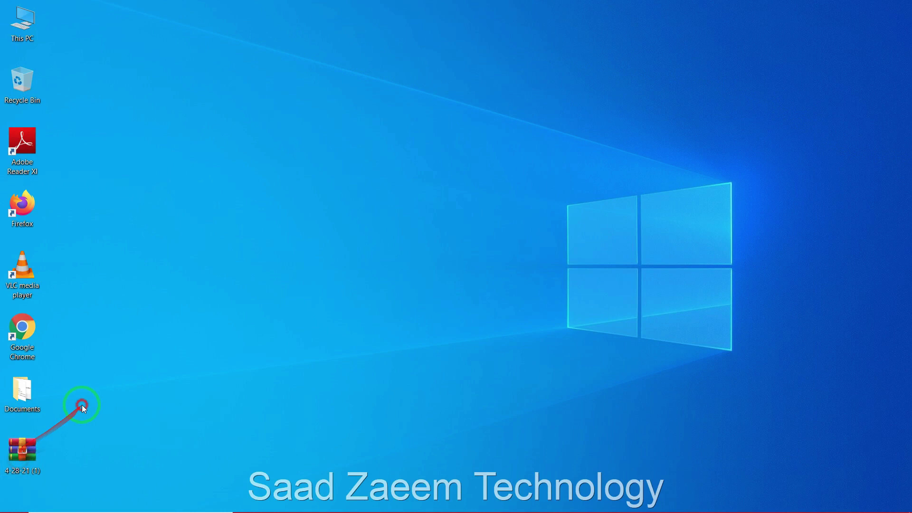
double_click(29, 457)
left_click_drag(246, 100, 258, 64)
left_click(212, 193)
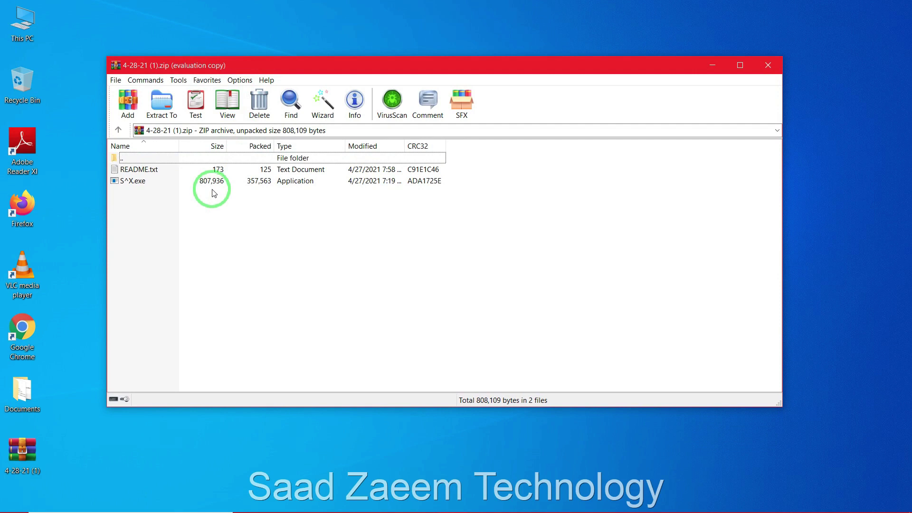
Run S^X.exe from the 4-28-21 (1).zip archive, accept its first-run download, and close WinRAR.
left_click(131, 185)
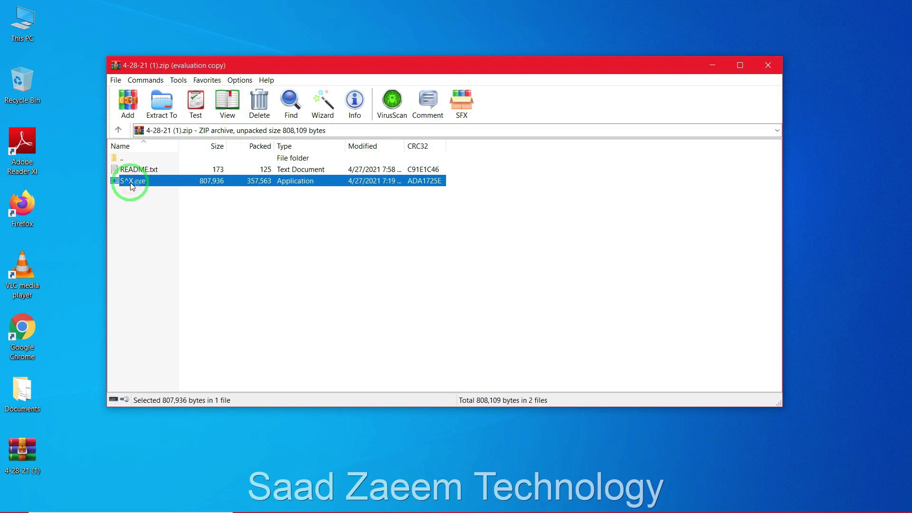
double_click(131, 185)
left_click_drag(436, 229, 457, 187)
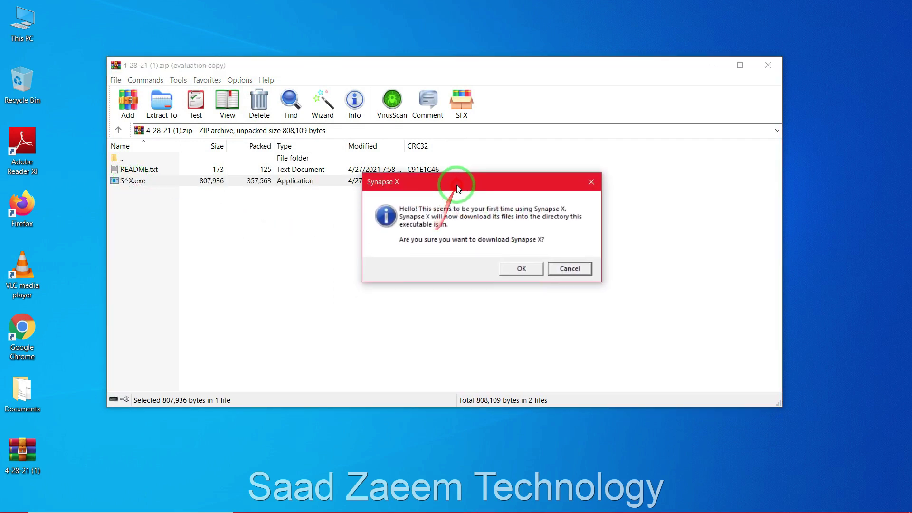
left_click(521, 269)
left_click(390, 288)
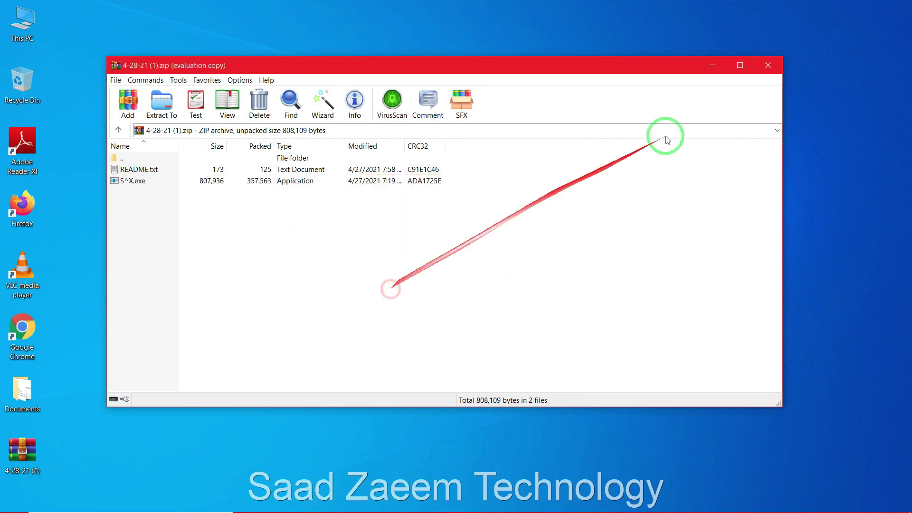
left_click(773, 67)
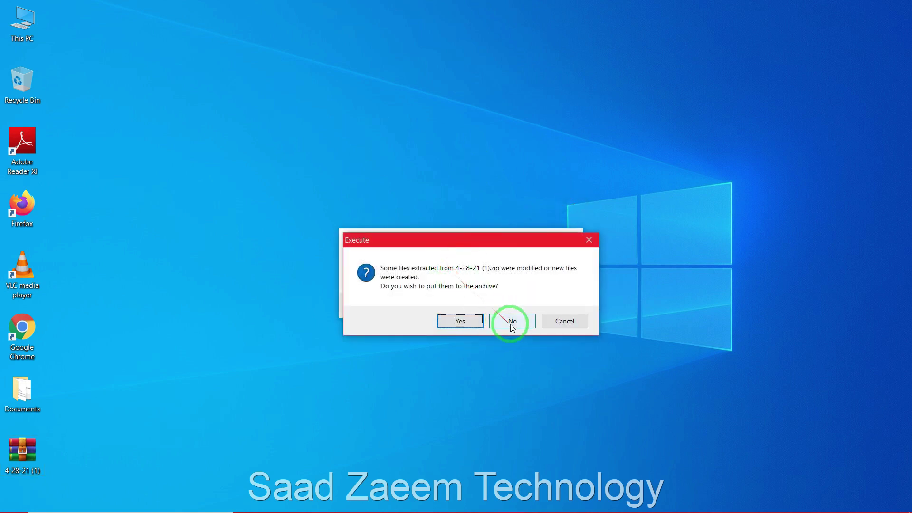
Decline putting extracted files back into the archive, then place the Synapse X error beside Windows Security.
left_click(509, 320)
left_click_drag(426, 240, 406, 161)
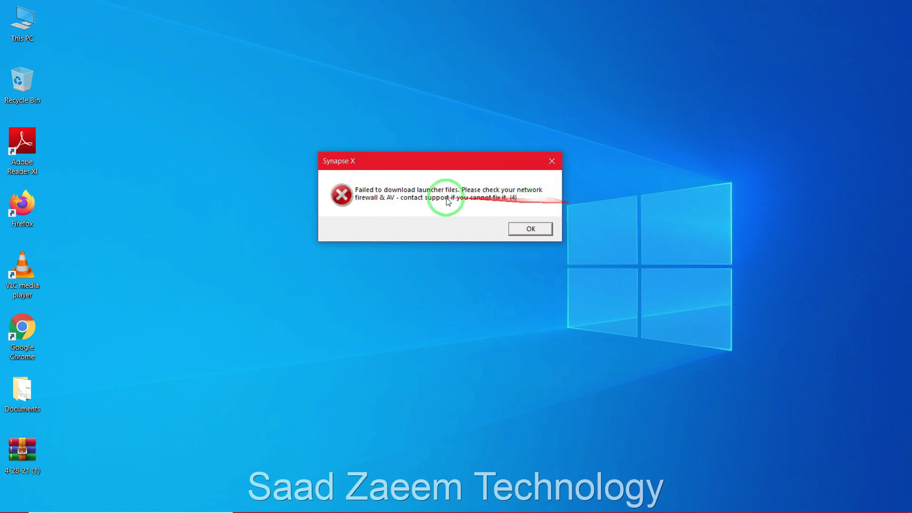
left_click_drag(448, 164, 462, 149)
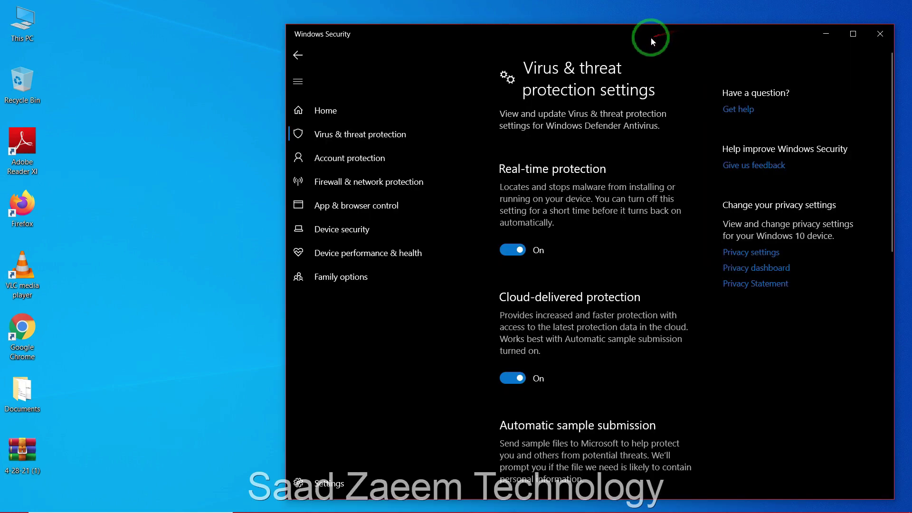
left_click_drag(651, 37, 559, 15)
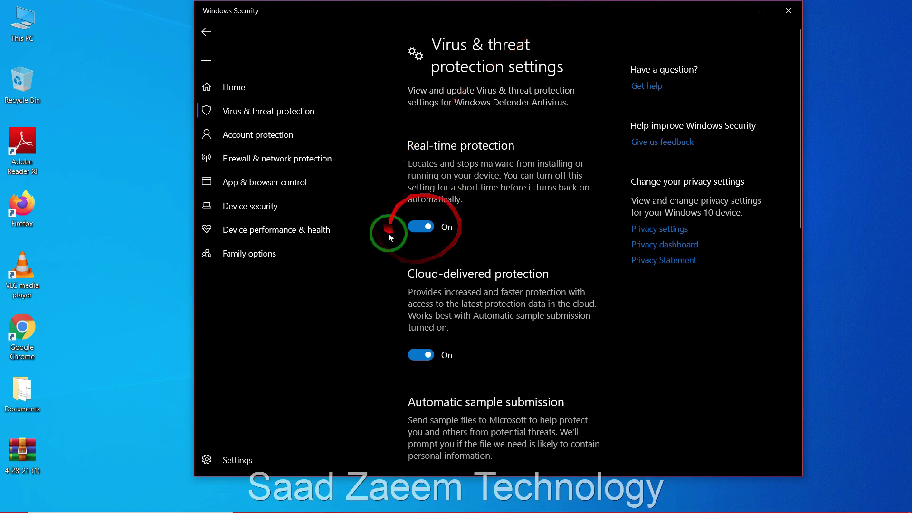
Arrange the Windows Security window and the Synapse X error dialog so both are visible.
left_click_drag(637, 2, 605, 191)
left_click_drag(443, 143, 213, 63)
left_click(377, 189)
left_click_drag(383, 192, 491, 104)
left_click_drag(249, 56, 210, 107)
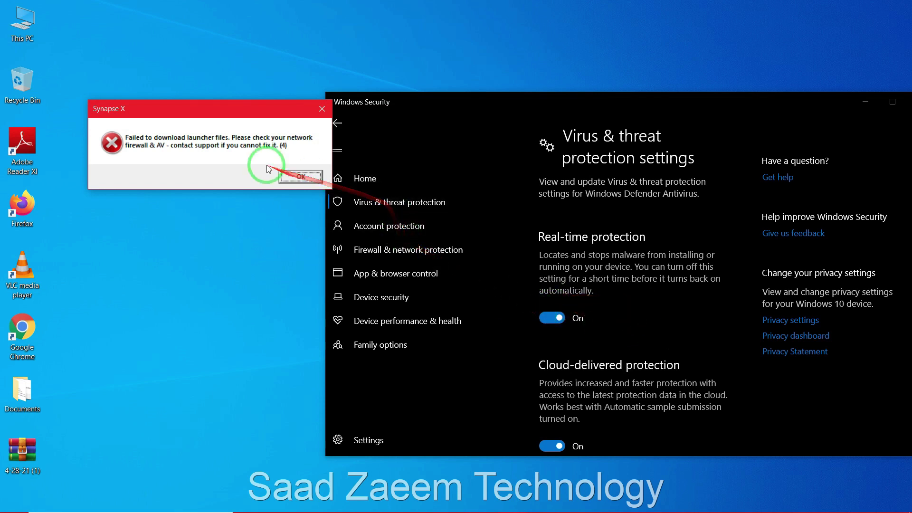
Switch Real-time protection off, close Windows Security, and dismiss the Synapse X download error.
left_click(552, 318)
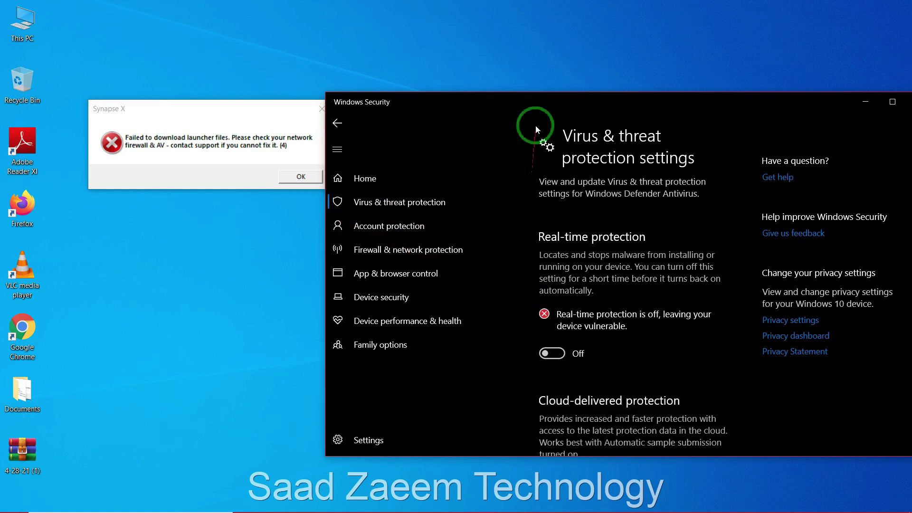
left_click_drag(535, 122, 466, 99)
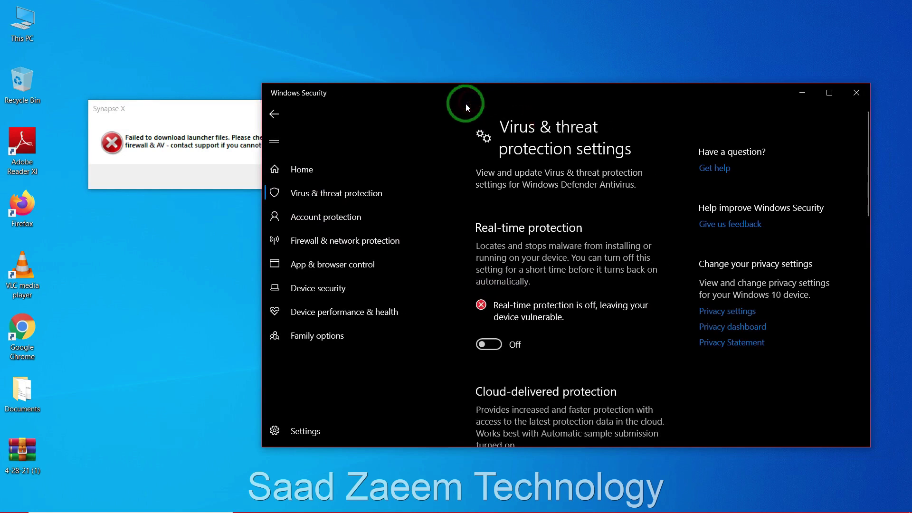
left_click(858, 95)
left_click_drag(254, 112, 305, 105)
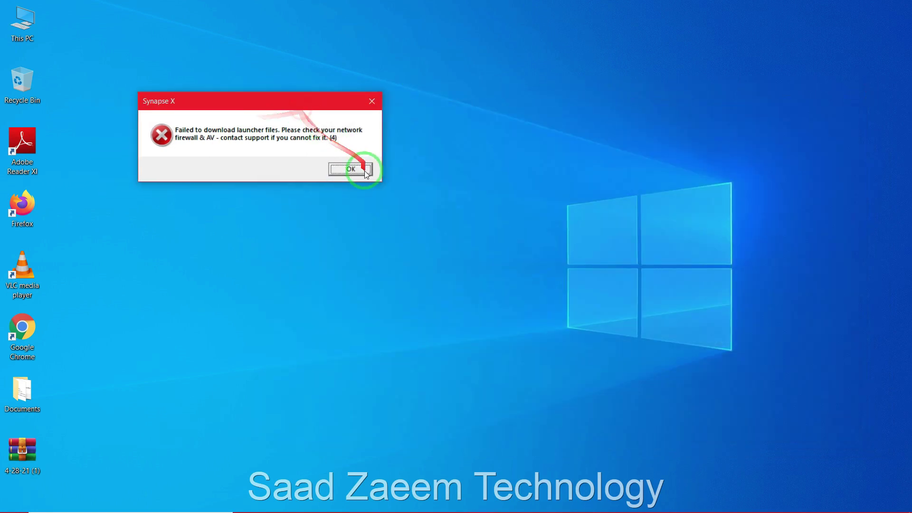
left_click(362, 170)
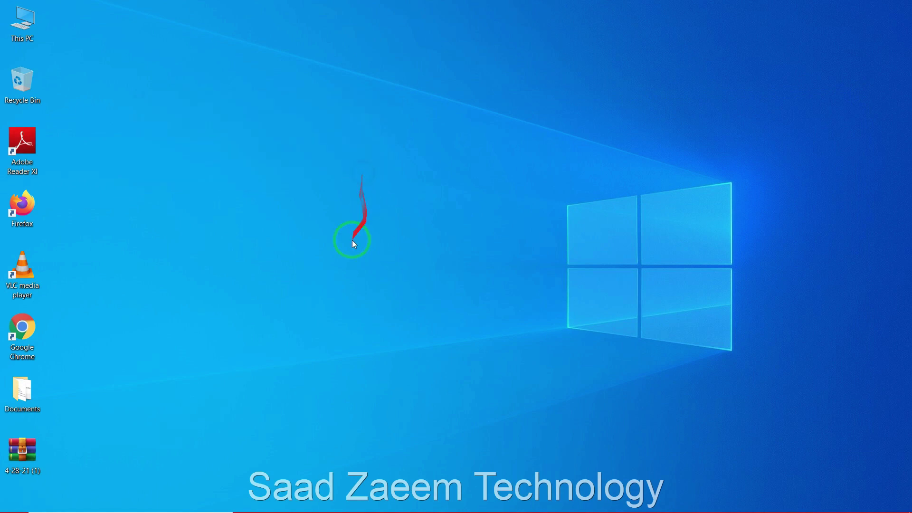
Open 4-28-21.zip from the desktop in WinRAR and select S^X.exe.
double_click(22, 457)
left_click_drag(285, 59, 304, 45)
left_click(194, 253)
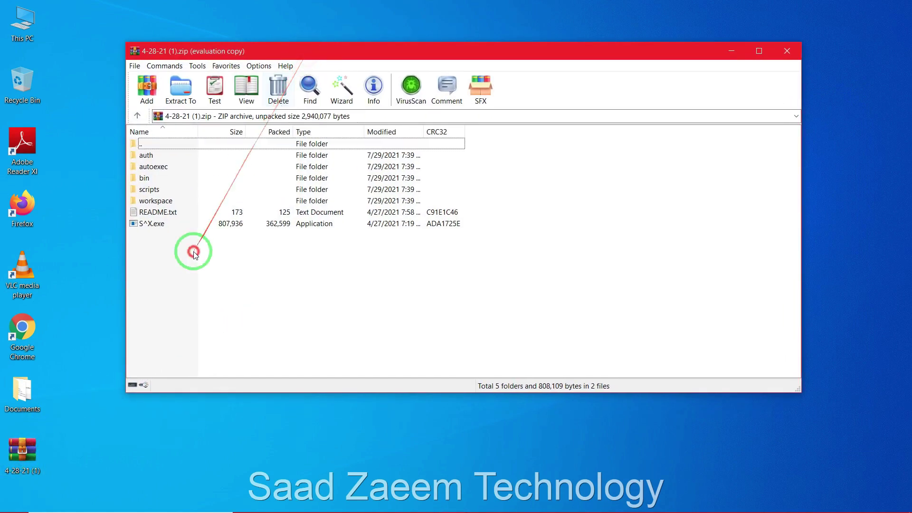
left_click(149, 224)
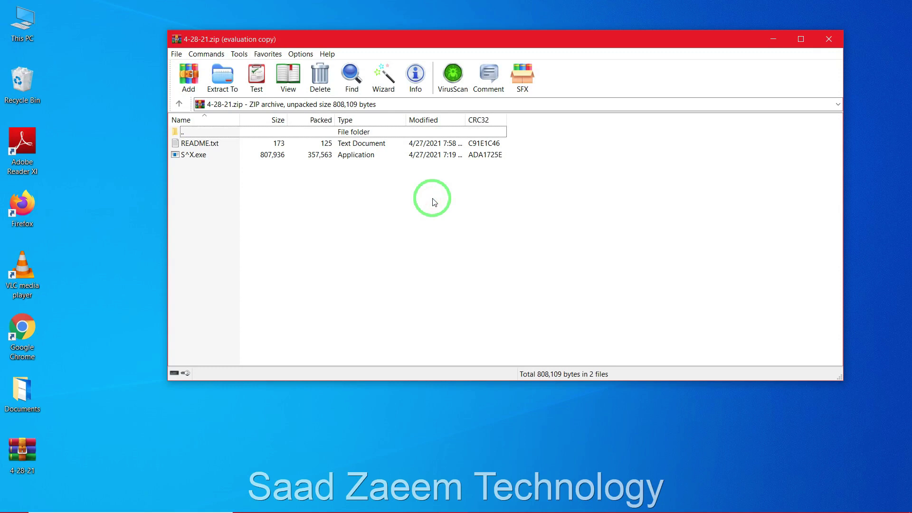
Drag README.txt and S^X.exe from the archive onto the desktop, then close WinRAR.
left_click_drag(398, 171, 404, 149)
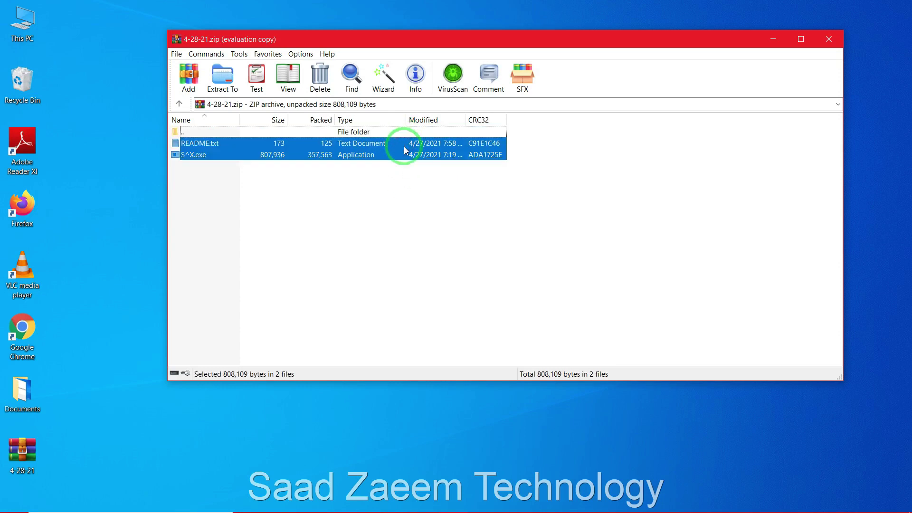
left_click_drag(404, 146, 114, 198)
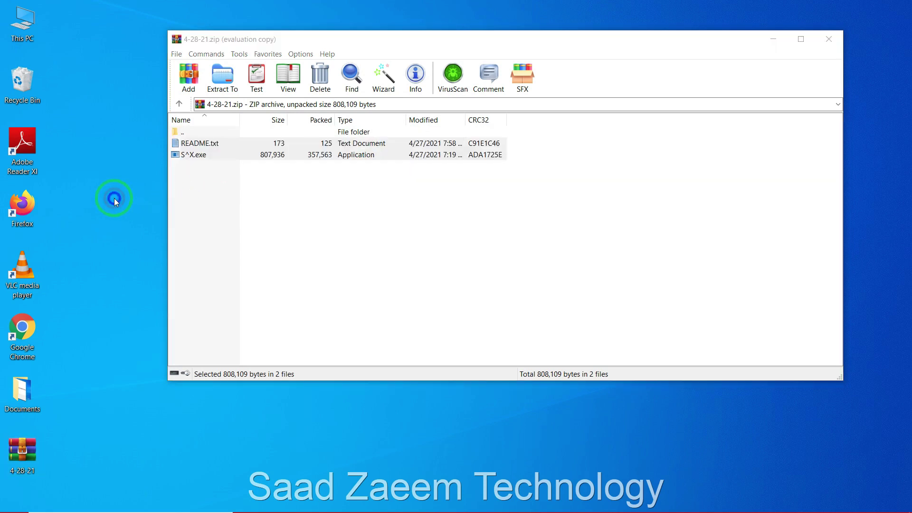
right_click(114, 198)
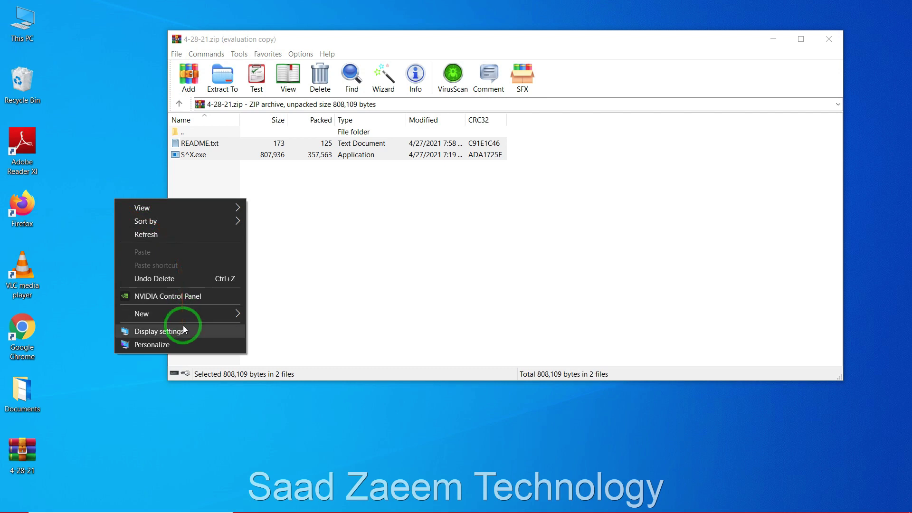
mouse_move(215, 313)
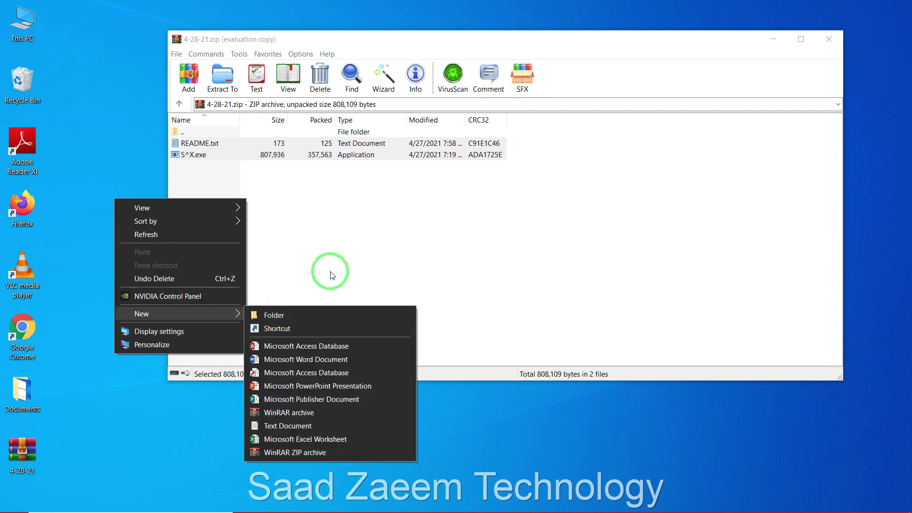
left_click(353, 251)
left_click_drag(320, 213, 88, 203)
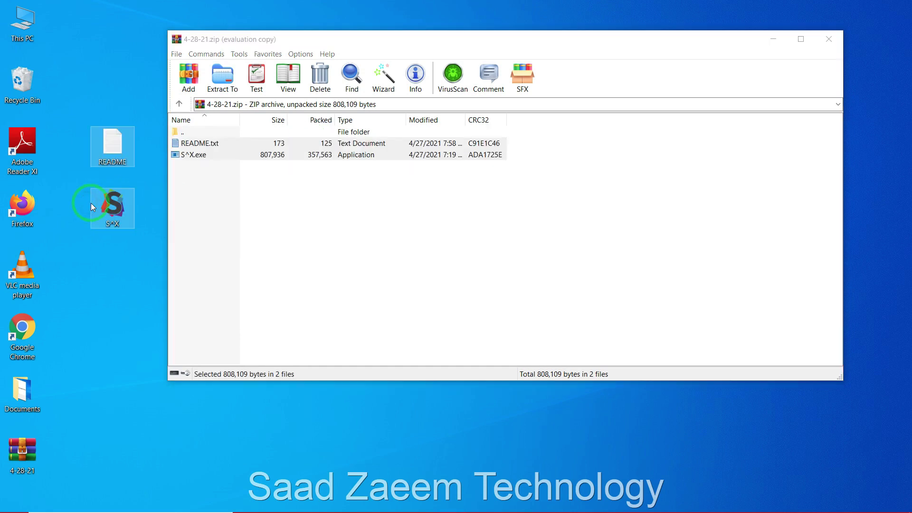
left_click(240, 207)
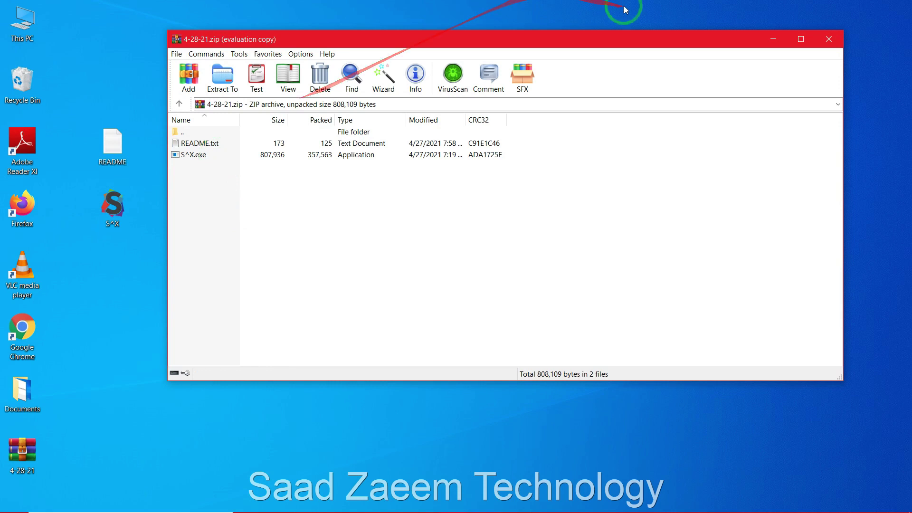
left_click(828, 40)
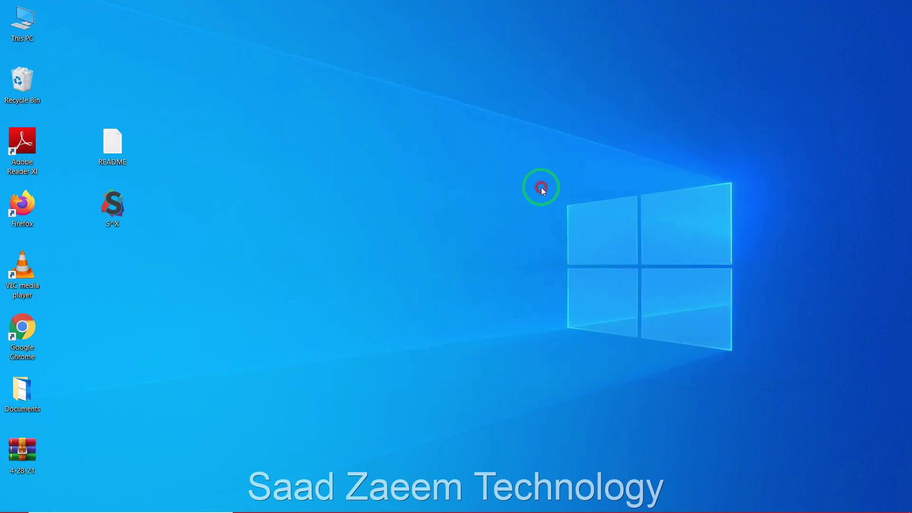
Launch S^X from the desktop, accept the file download, and close the Synapse X login window.
double_click(120, 214)
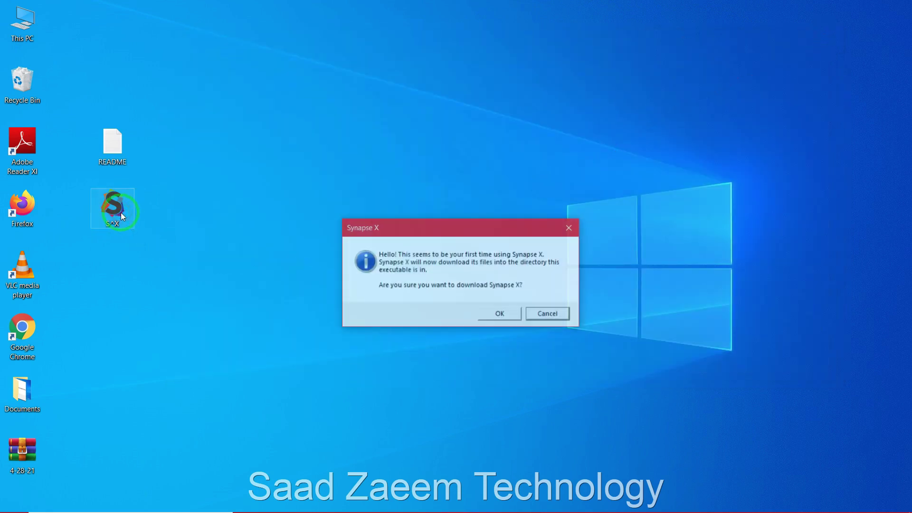
left_click(513, 315)
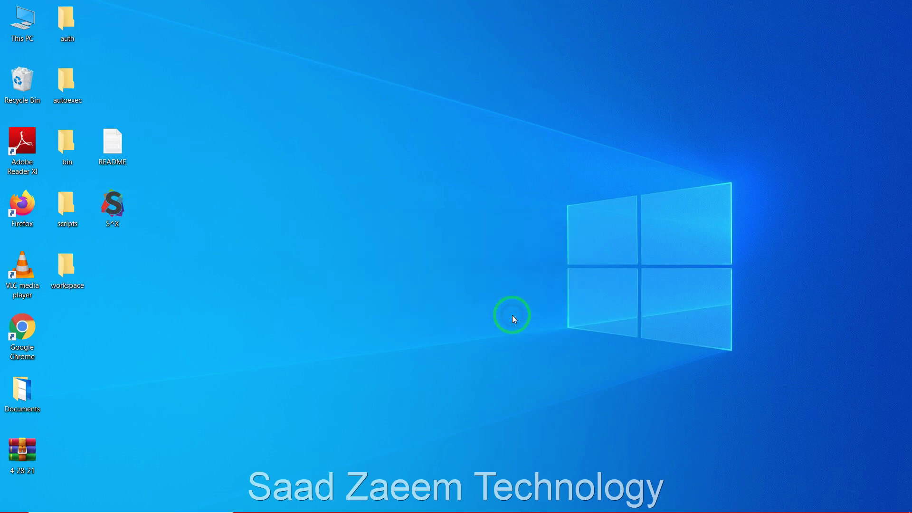
left_click_drag(96, 317, 71, 17)
left_click(153, 60)
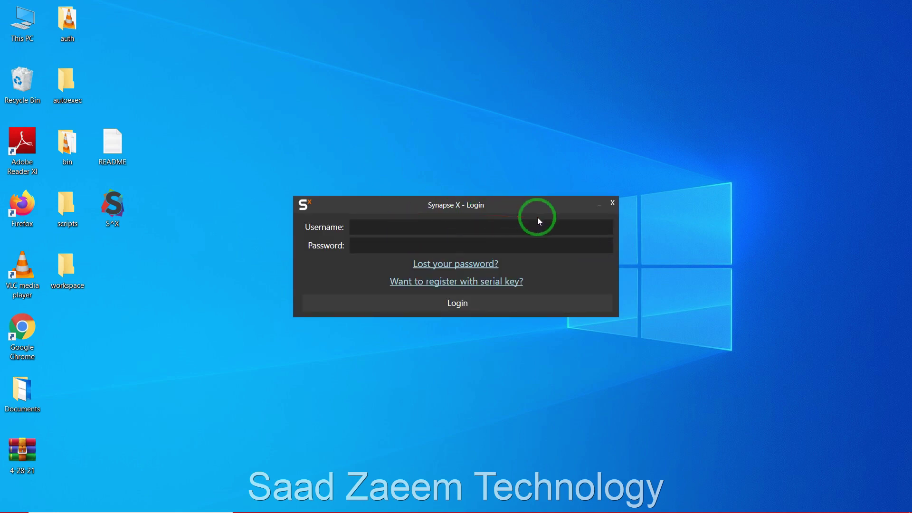
left_click(612, 204)
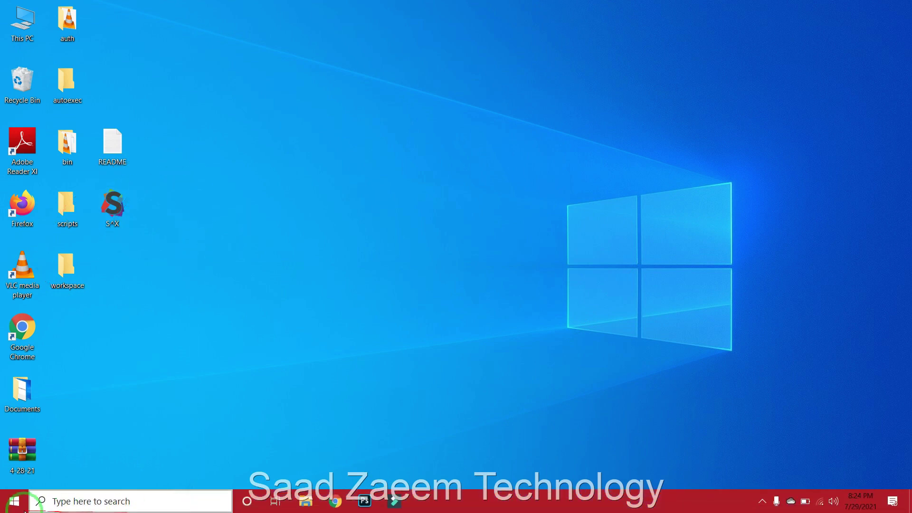
Launch Windows Settings through a taskbar search for 'sett'.
left_click(10, 503)
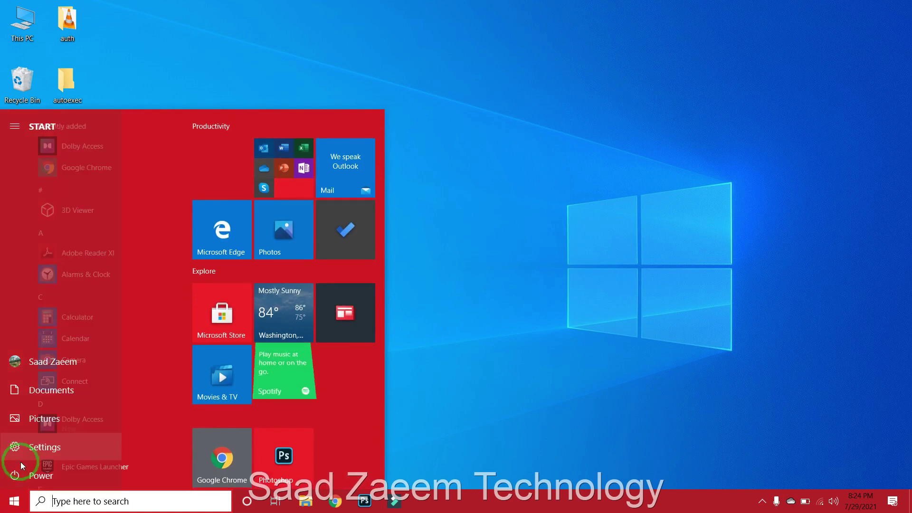
left_click(15, 476)
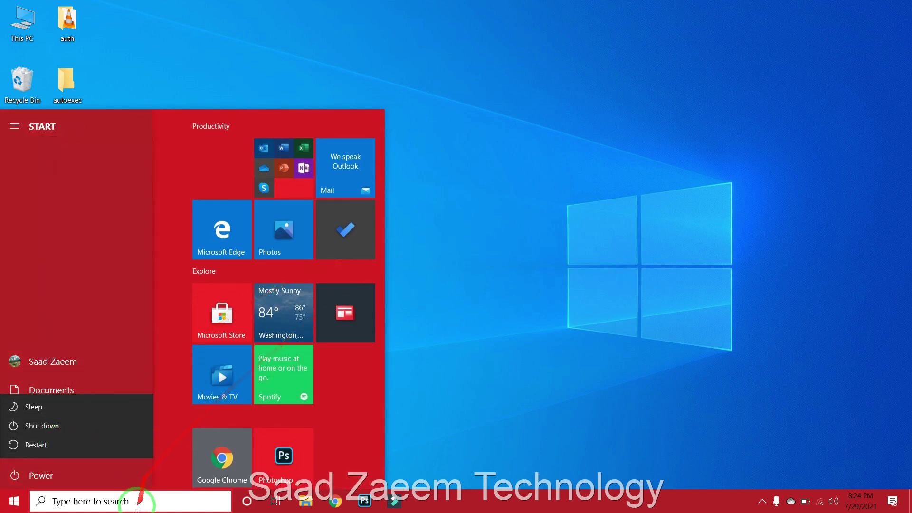
left_click(138, 502)
type("sett")
key("Return")
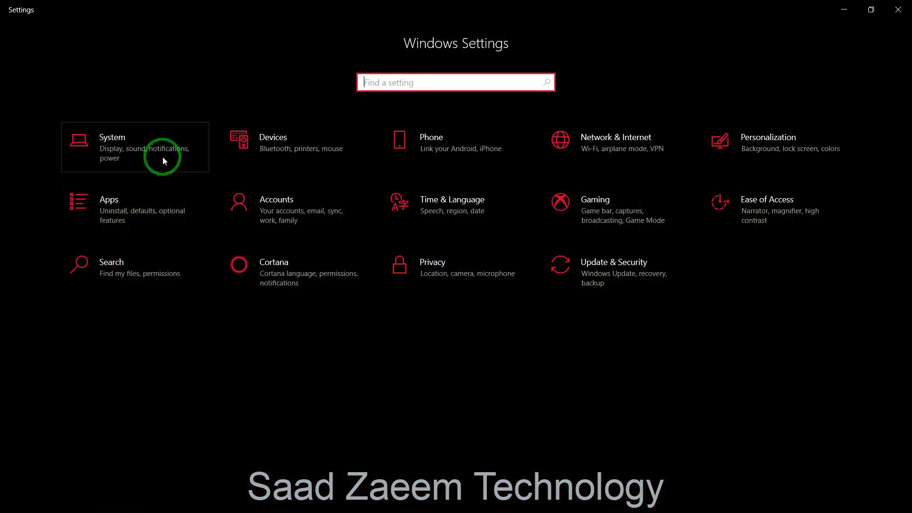
Go to Update & Security and resume the paused Windows updates.
mouse_move(558, 261)
left_mouse_down()
mouse_move(568, 315)
mouse_move(616, 294)
left_mouse_up()
left_click(621, 276)
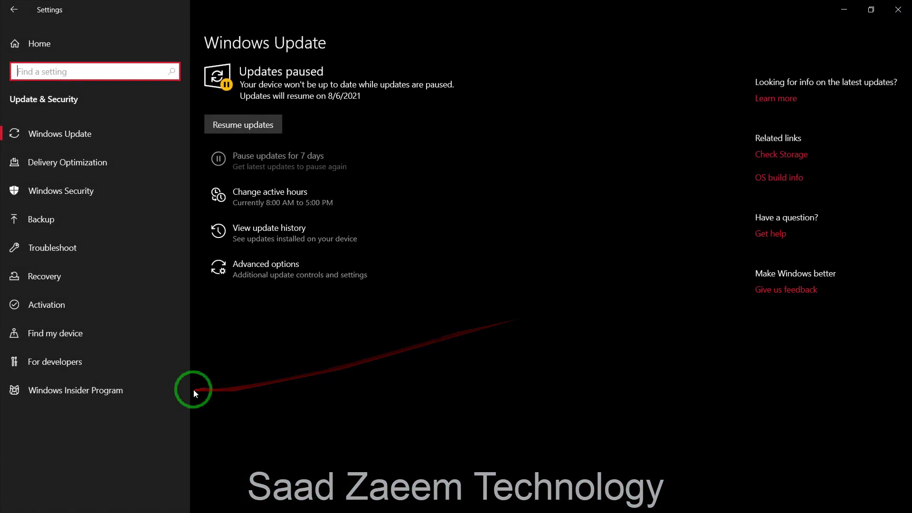
left_click(267, 132)
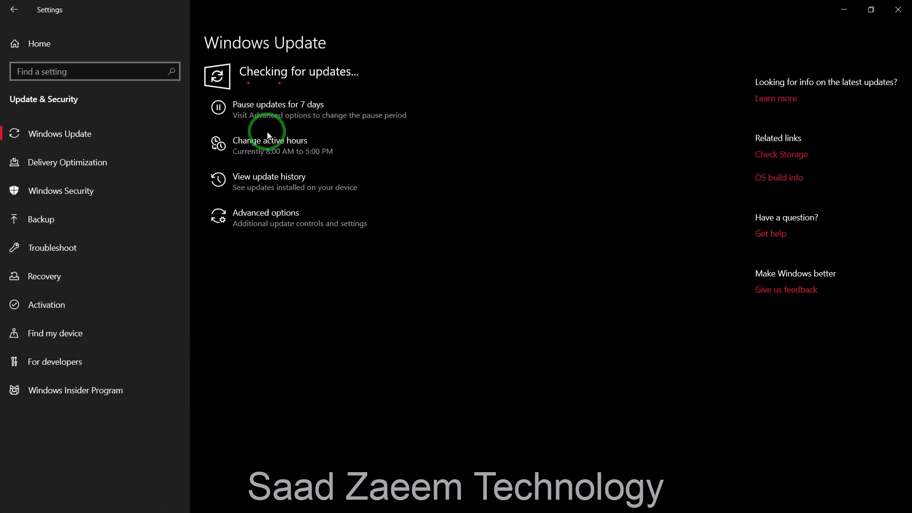